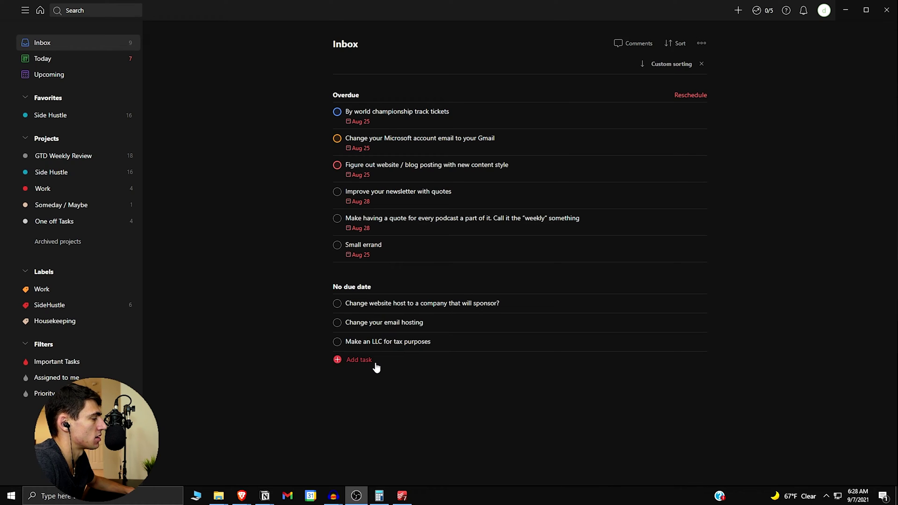
# Add 'this came to mind example task' and 'any idea that pops up will come out' to the Inbox, then minimize Todoist.
pyautogui.click(355, 360)
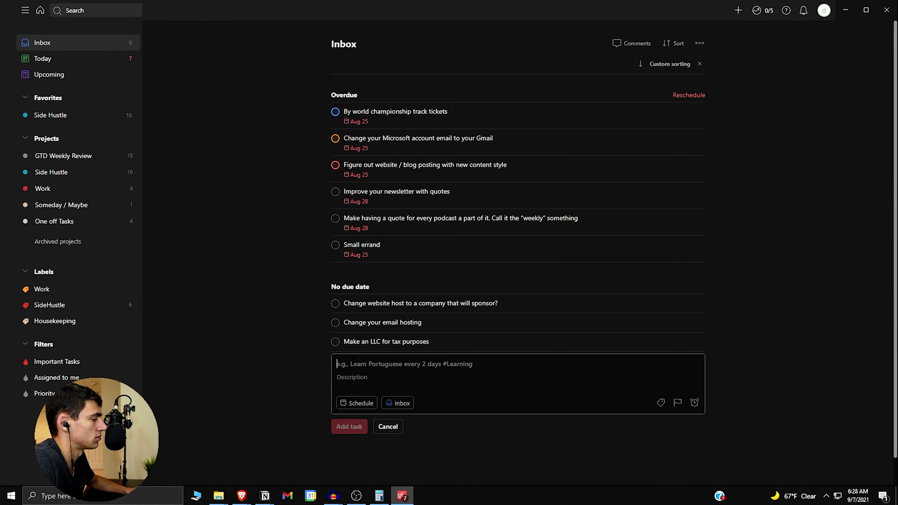
pyautogui.write('this ')
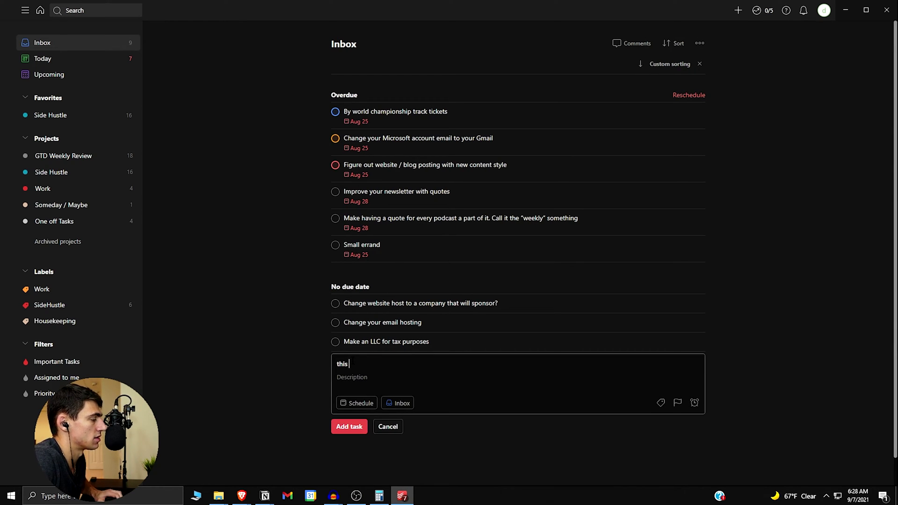
pyautogui.write('came to mind e')
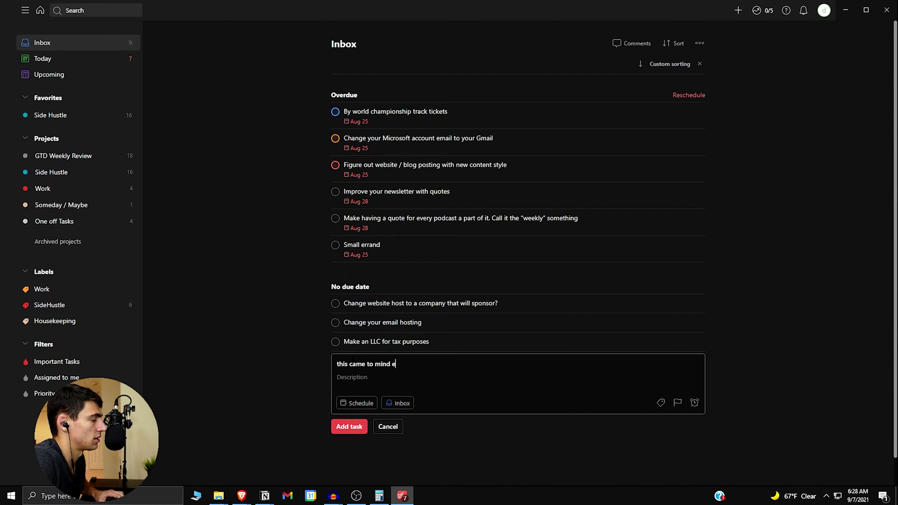
pyautogui.write('xample task')
pyautogui.press('Return')
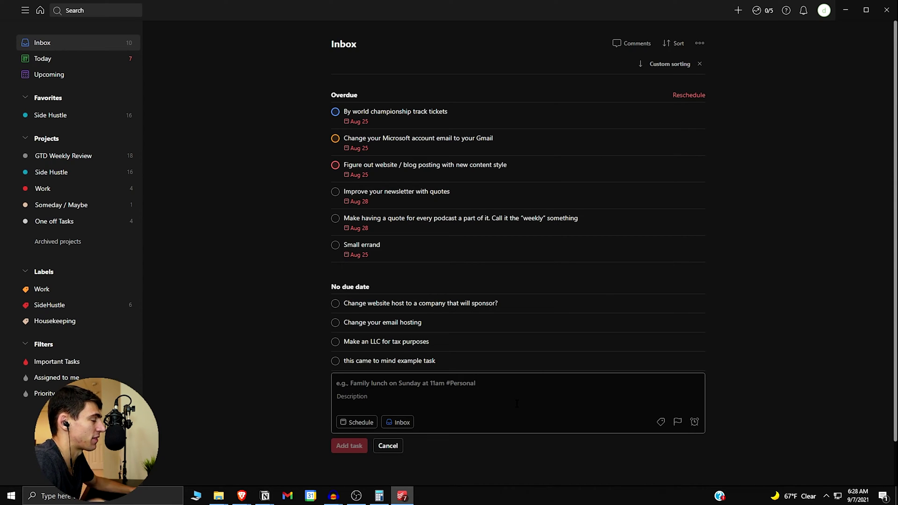
pyautogui.write('any idea th')
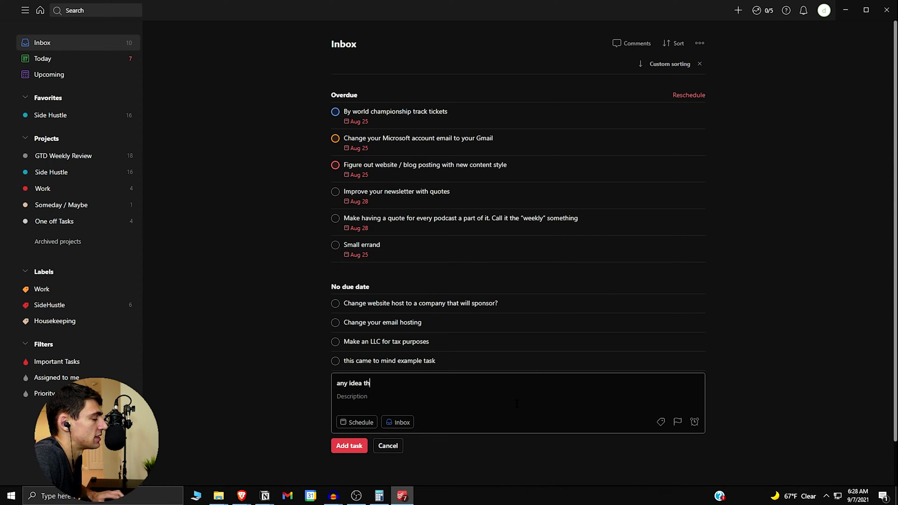
pyautogui.write('at pops up will ')
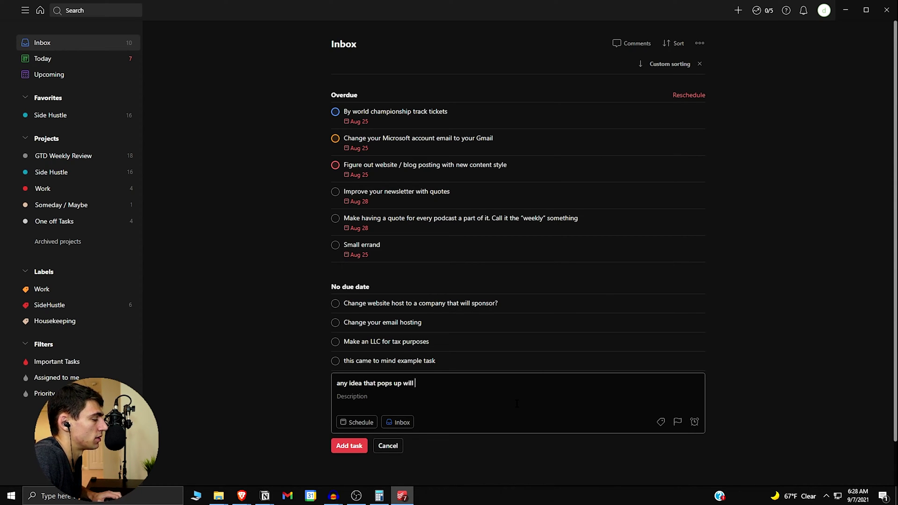
pyautogui.write('come out')
pyautogui.press('Return')
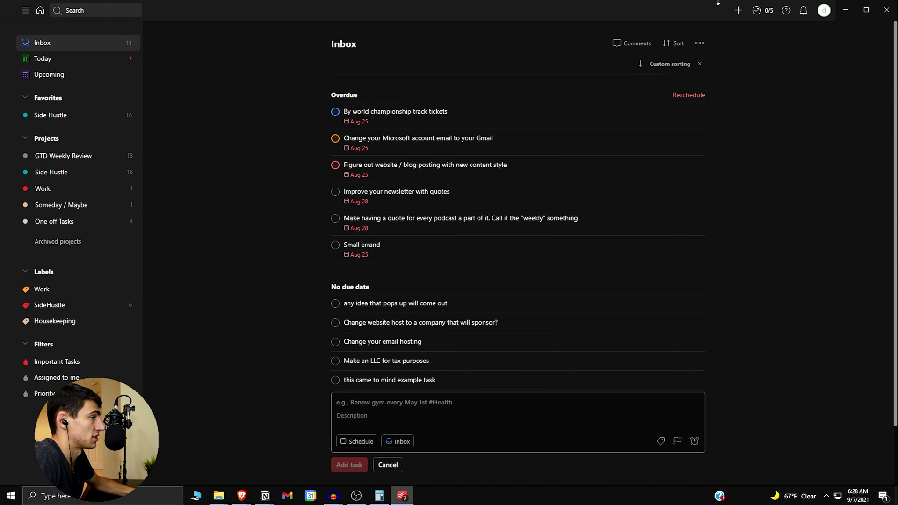
pyautogui.click(846, 10)
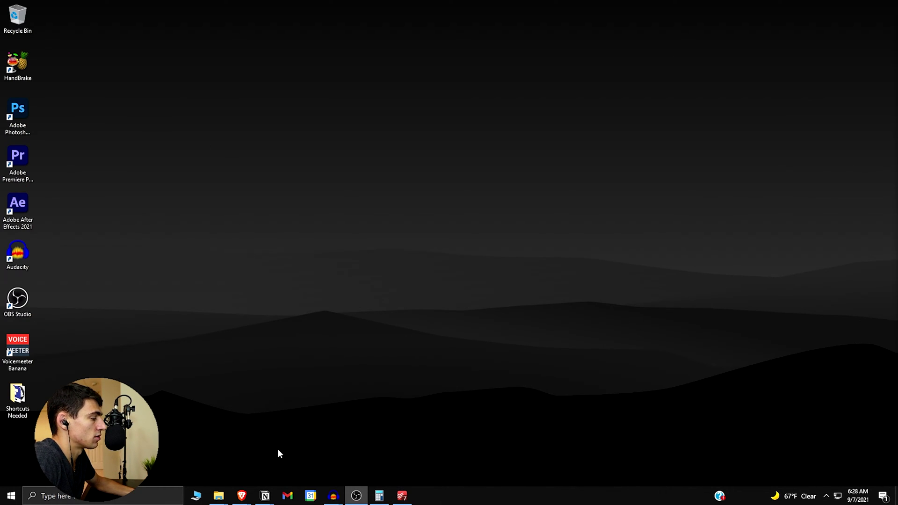
# On the Rise Productive site in Brave, add 'add this to my website :)' due today via the Todoist extension.
pyautogui.click(241, 496)
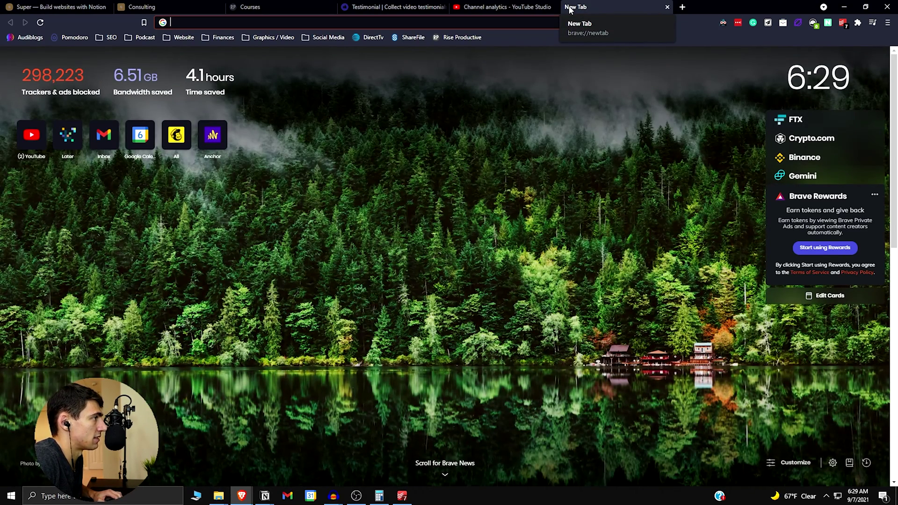
pyautogui.click(465, 40)
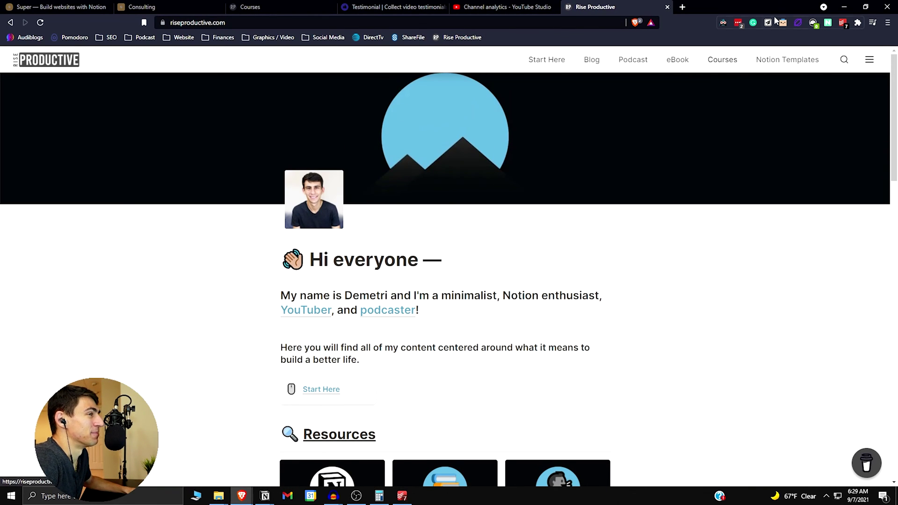
pyautogui.click(842, 23)
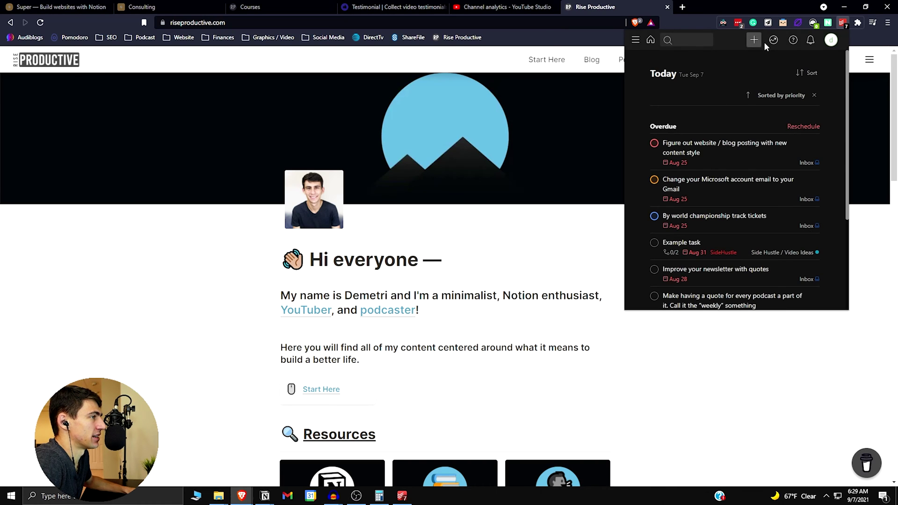
pyautogui.click(758, 41)
pyautogui.write('ad')
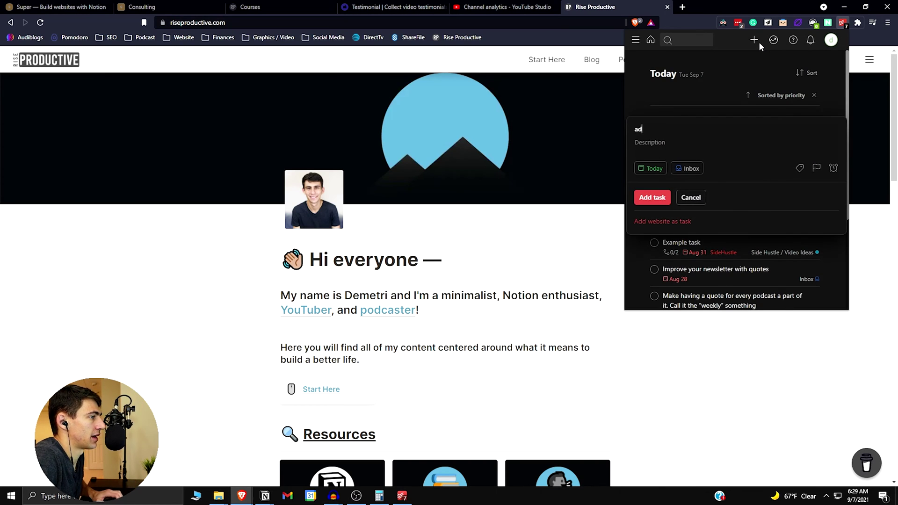
pyautogui.write('d this to my web')
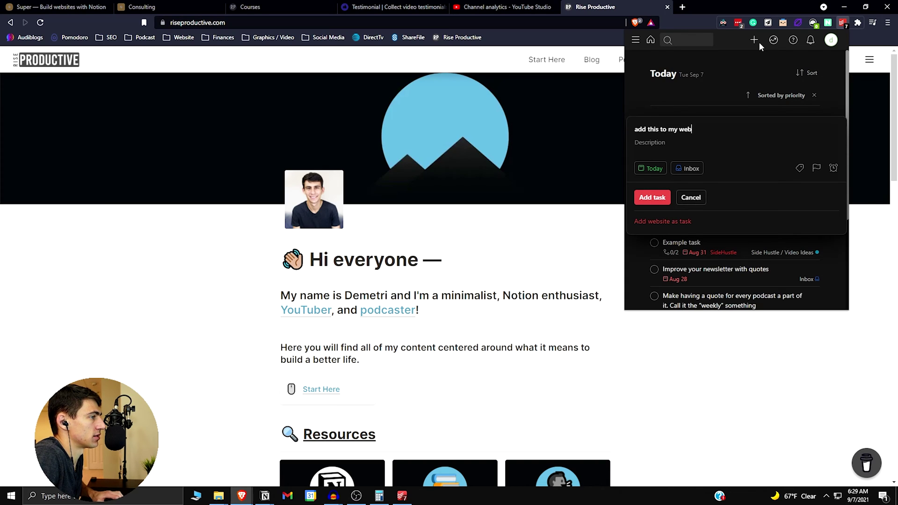
pyautogui.write('site :)')
pyautogui.press('Return')
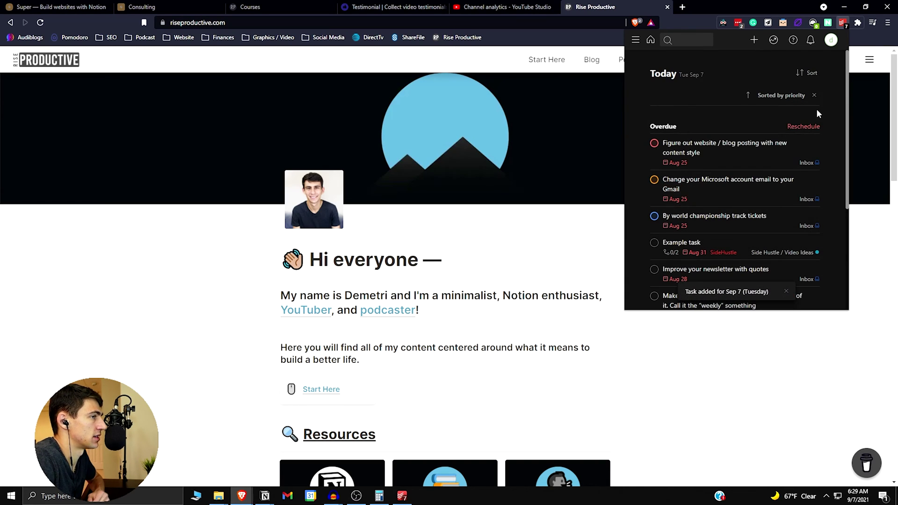
pyautogui.scroll(-2, 774, 123)
pyautogui.scroll(-3, 753, 205)
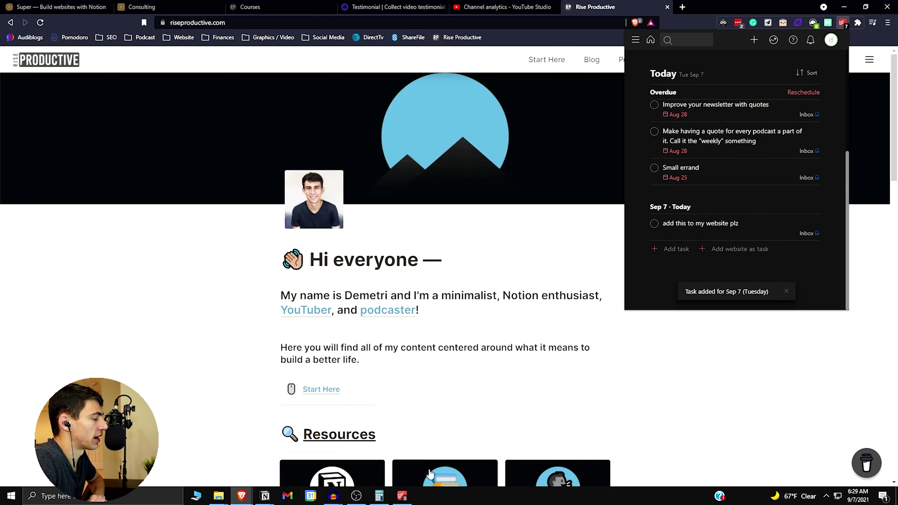
pyautogui.click(287, 497)
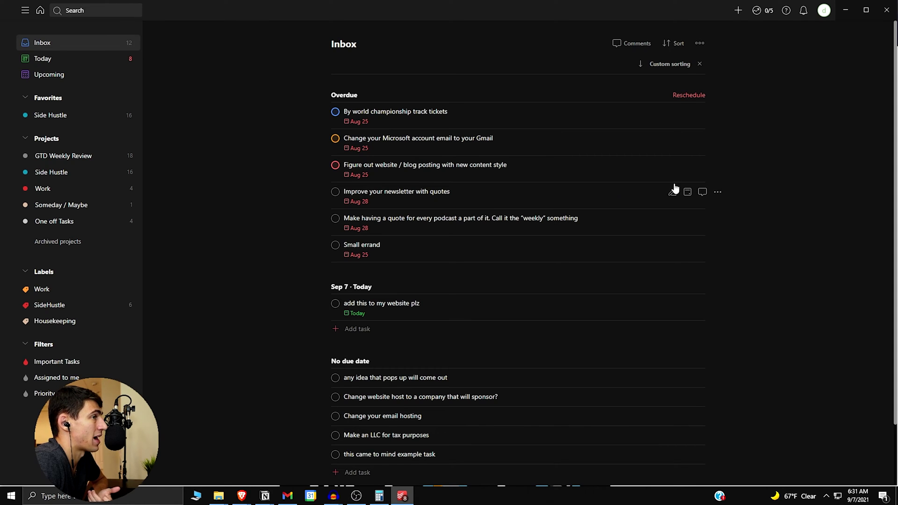
# Comment a note about a creator's weekly newsletter on 'Improve your newsletter with quotes'.
pyautogui.click(435, 201)
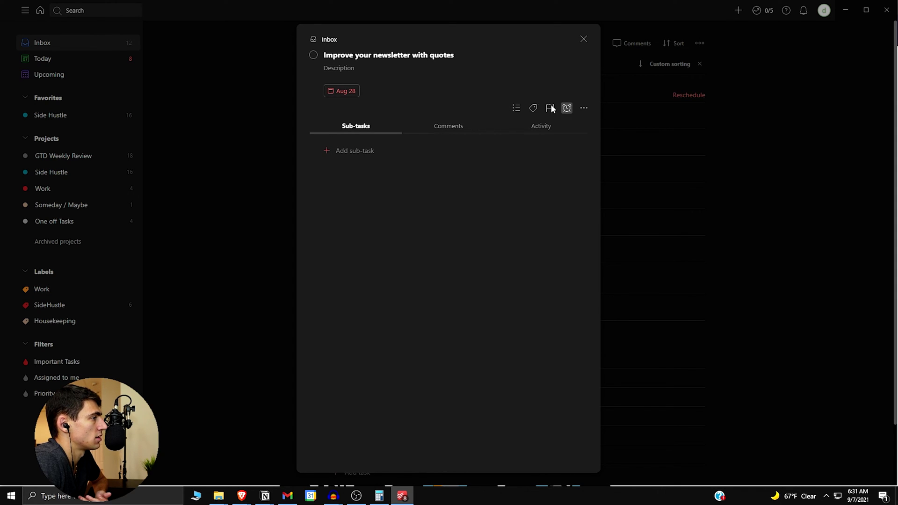
pyautogui.click(442, 125)
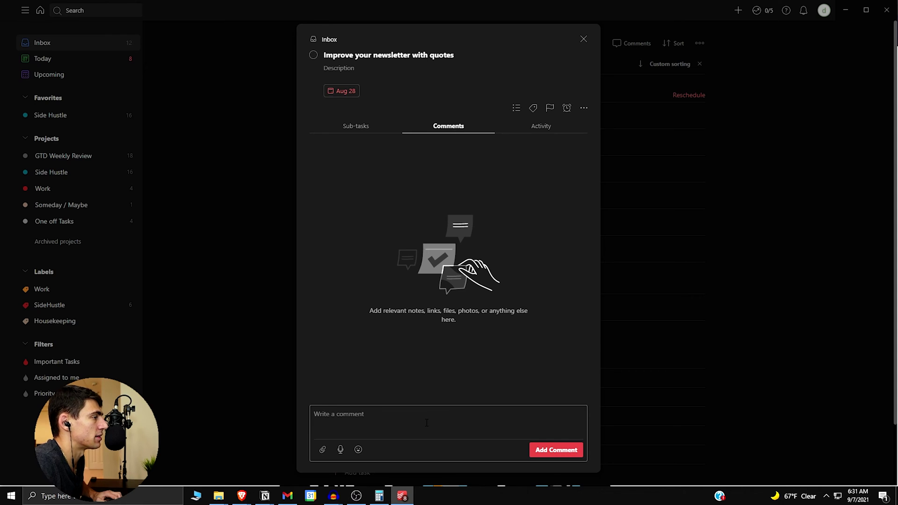
pyautogui.write('Look into Matt ')
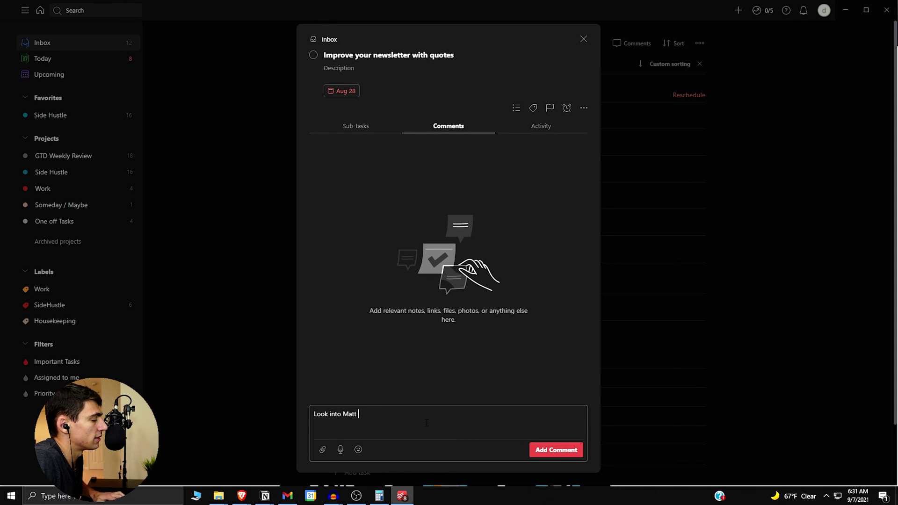
pyautogui.write("D'Avella's")
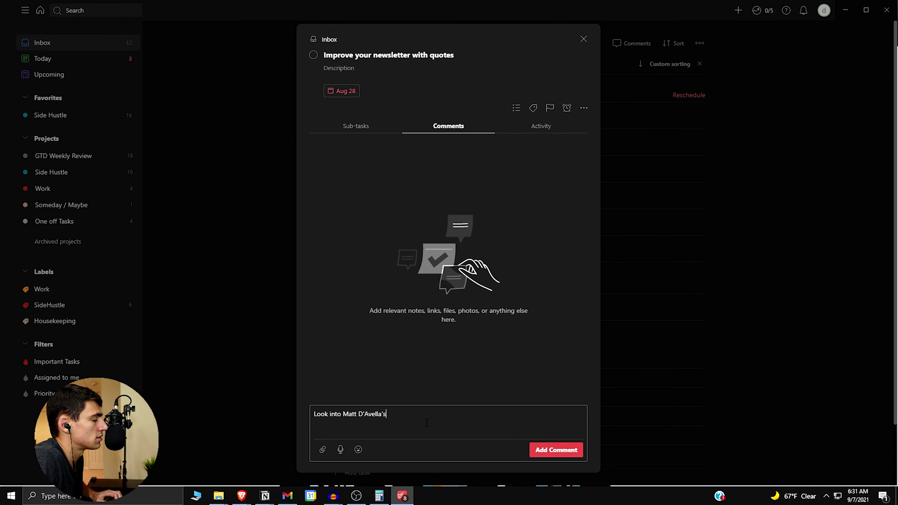
pyautogui.write(' weekly new')
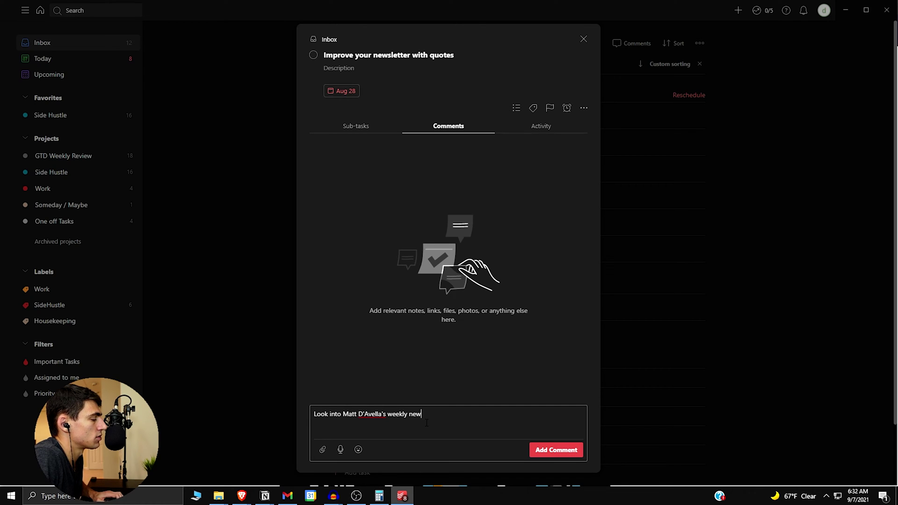
pyautogui.write('sletter')
pyautogui.press('Return')
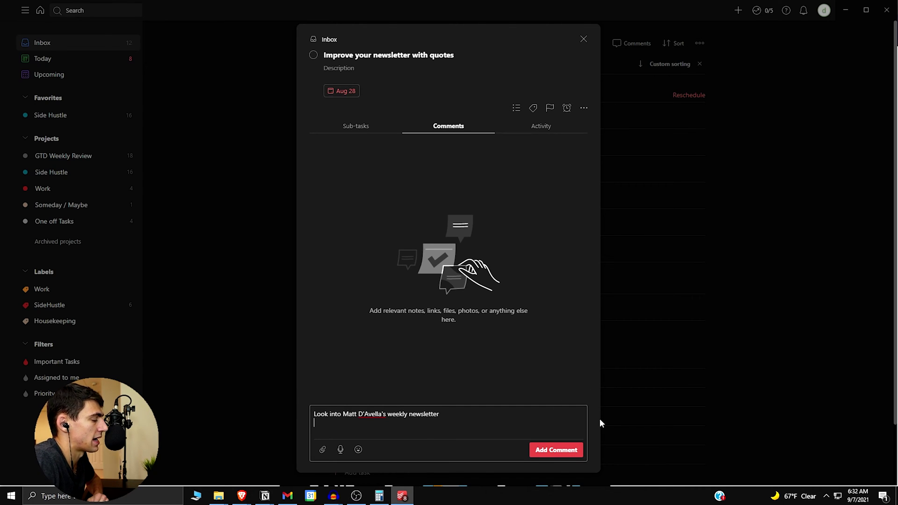
pyautogui.click(568, 450)
# Add the sub-task 'check out snail mail newsletter' to the newsletter task.
pyautogui.click(357, 126)
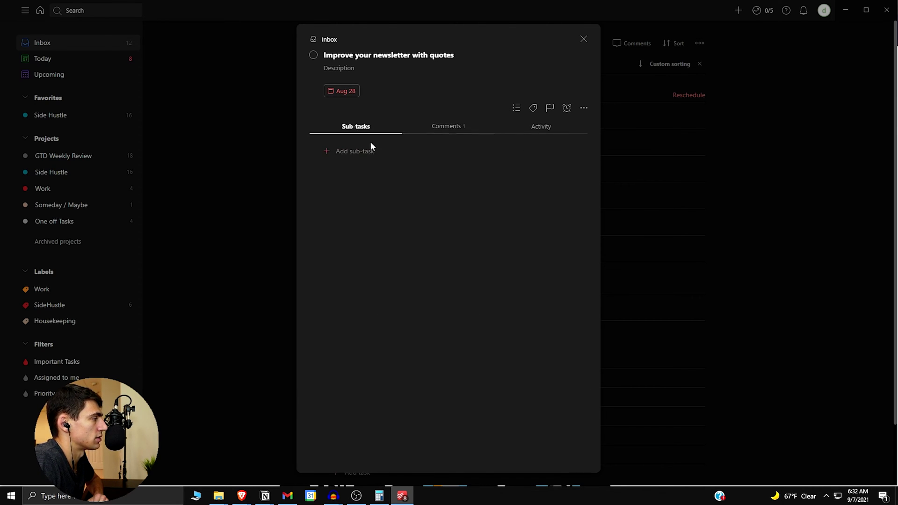
pyautogui.click(370, 145)
pyautogui.write('c')
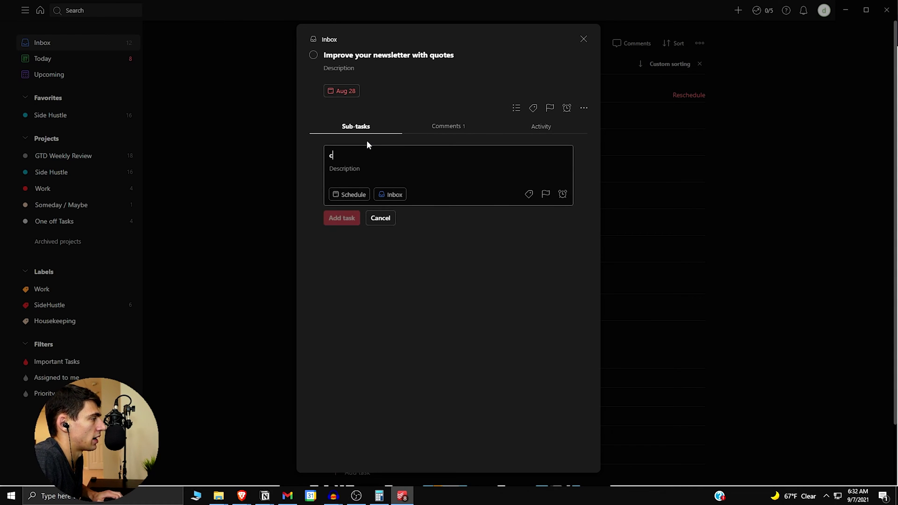
pyautogui.write('heck out snail')
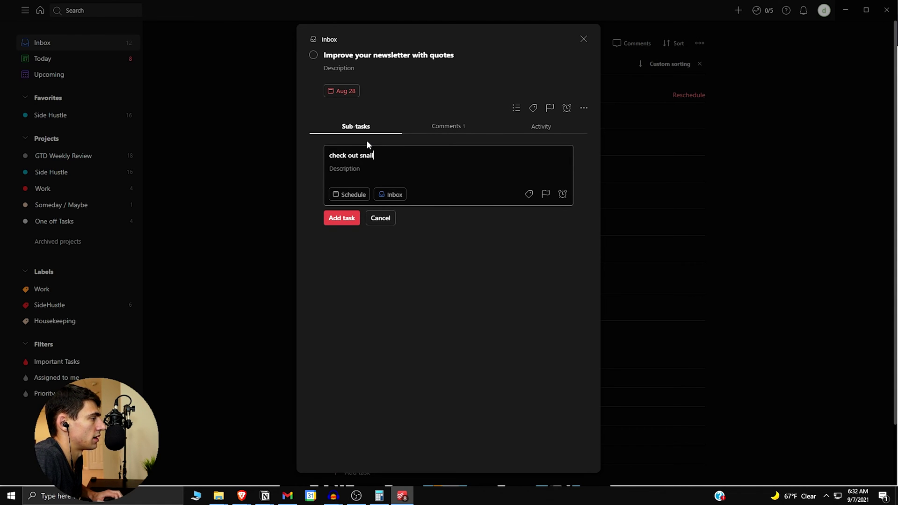
pyautogui.write(' mail newslet')
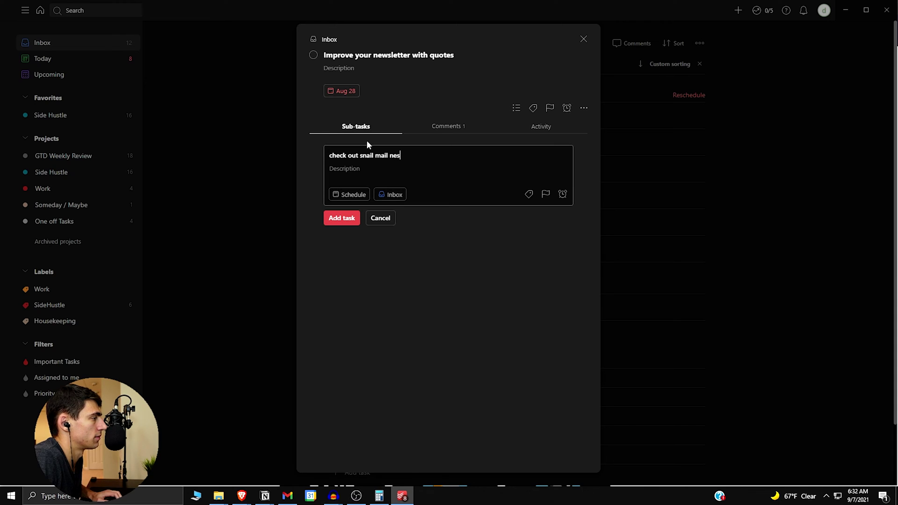
pyautogui.write('ter')
pyautogui.press('Return')
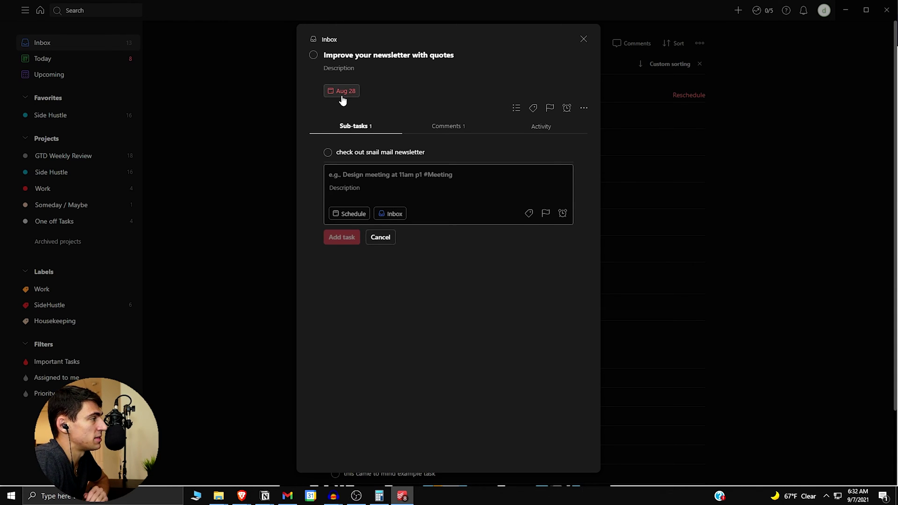
# Reschedule the newsletter task to later this week (Thursday) and close its details.
pyautogui.click(341, 93)
pyautogui.click(363, 128)
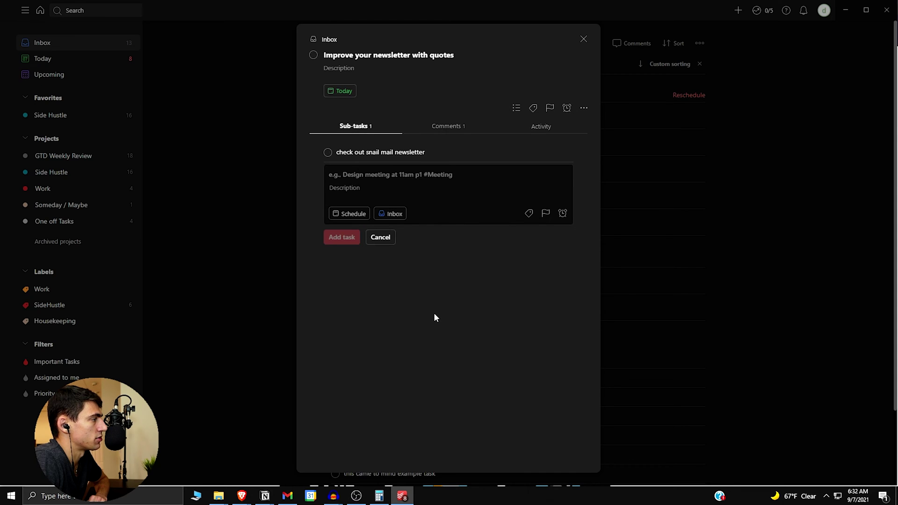
pyautogui.click(344, 91)
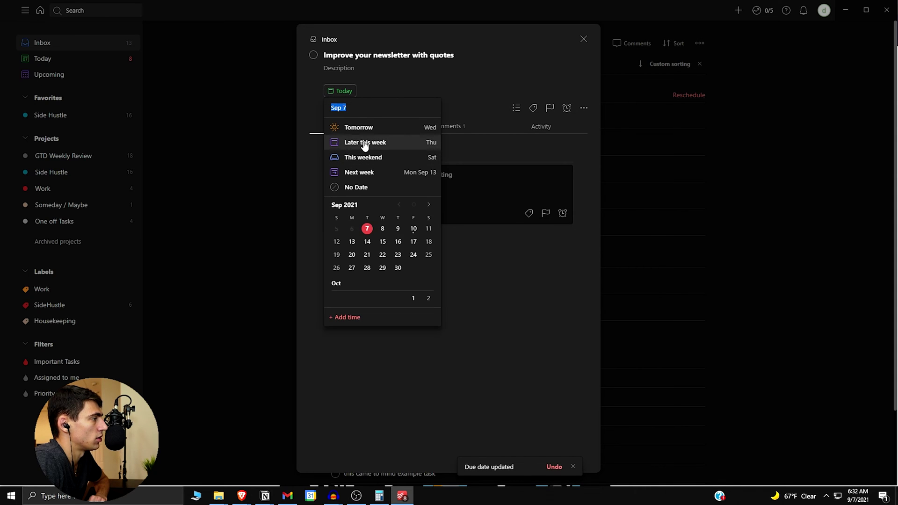
pyautogui.click(365, 144)
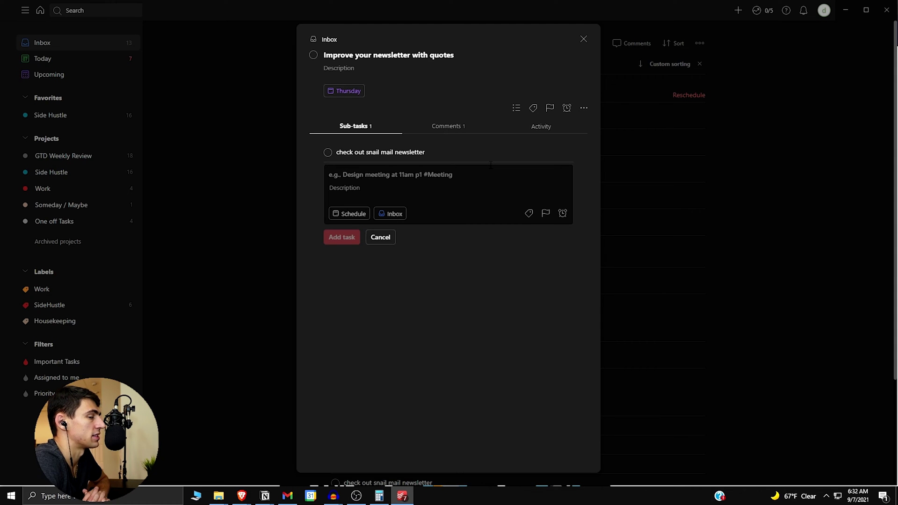
pyautogui.click(239, 70)
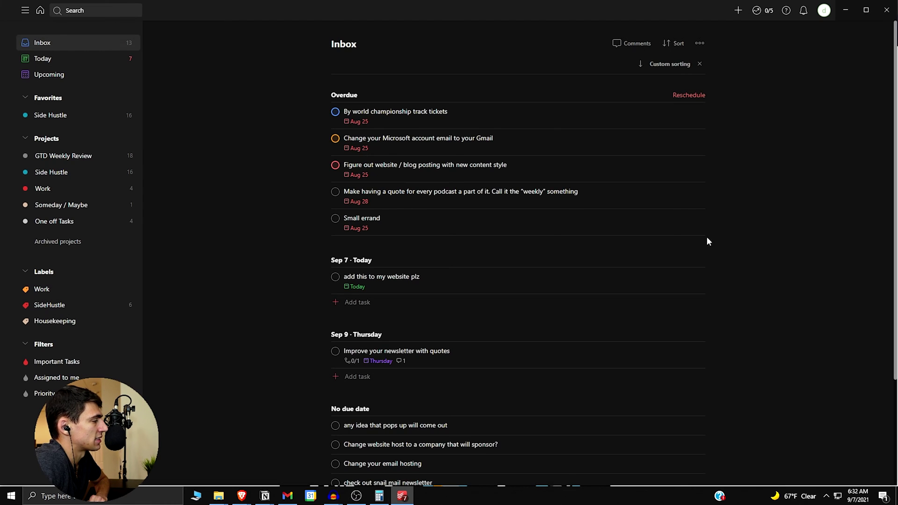
# Delete the Microsoft account email task from the Inbox.
pyautogui.scroll(-1, 539, 215)
pyautogui.scroll(1, 481, 215)
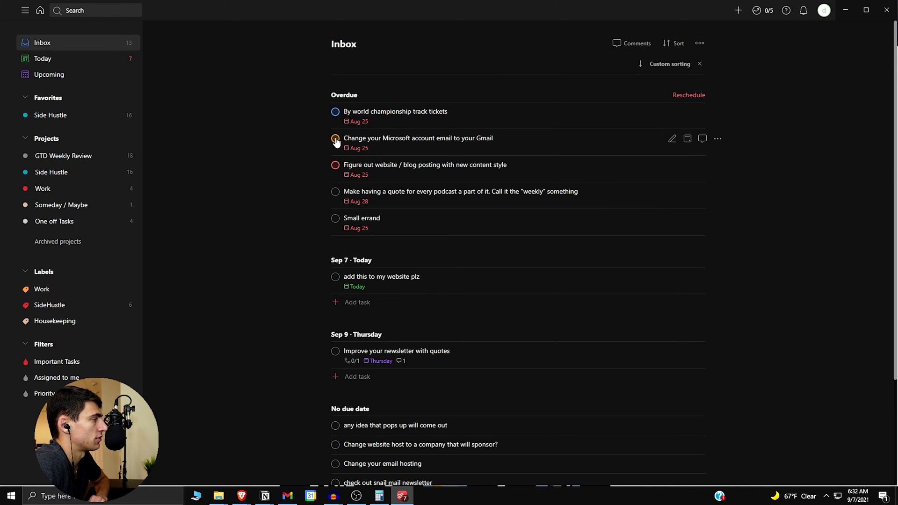
pyautogui.click(717, 139)
pyautogui.click(707, 318)
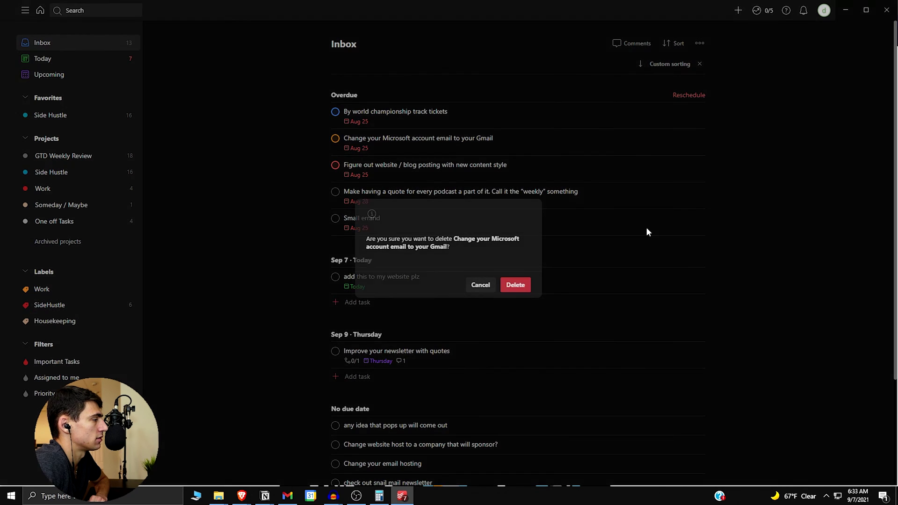
pyautogui.click(513, 286)
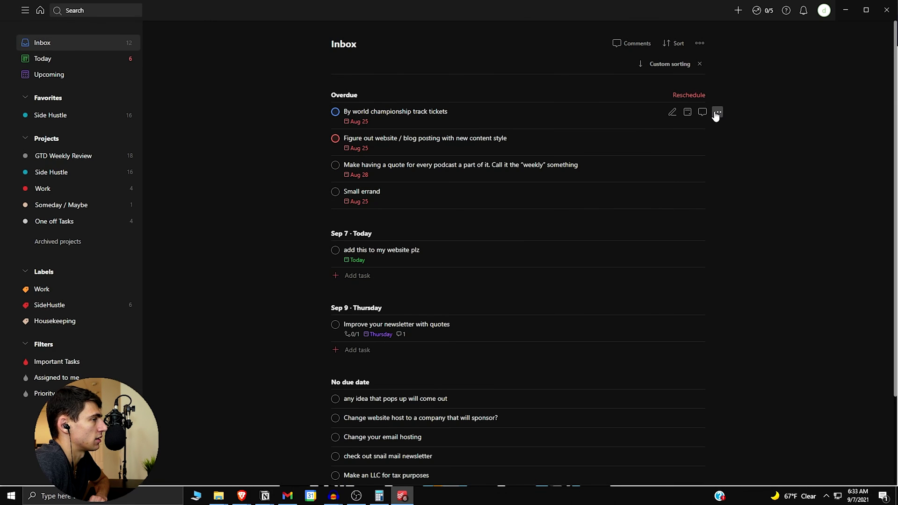
# Delete the Small errand task from the Inbox.
pyautogui.click(717, 112)
pyautogui.press('Escape')
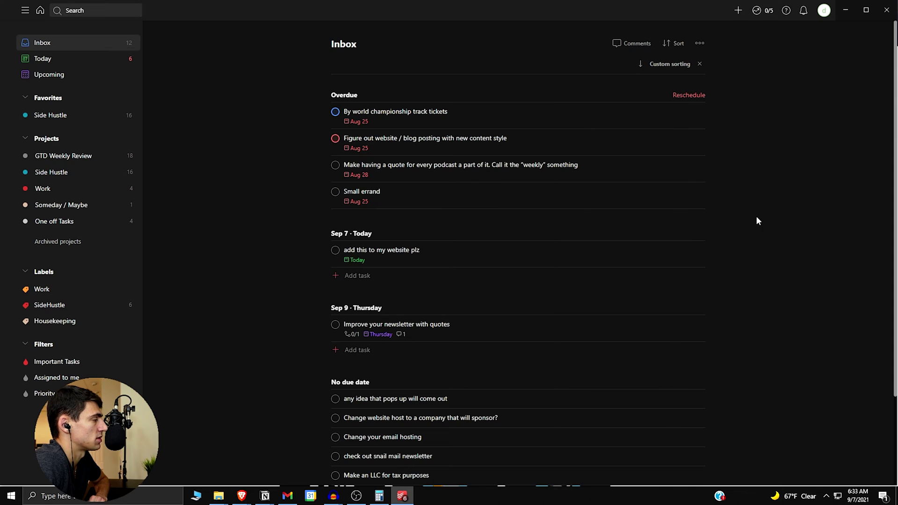
pyautogui.click(717, 195)
pyautogui.click(678, 363)
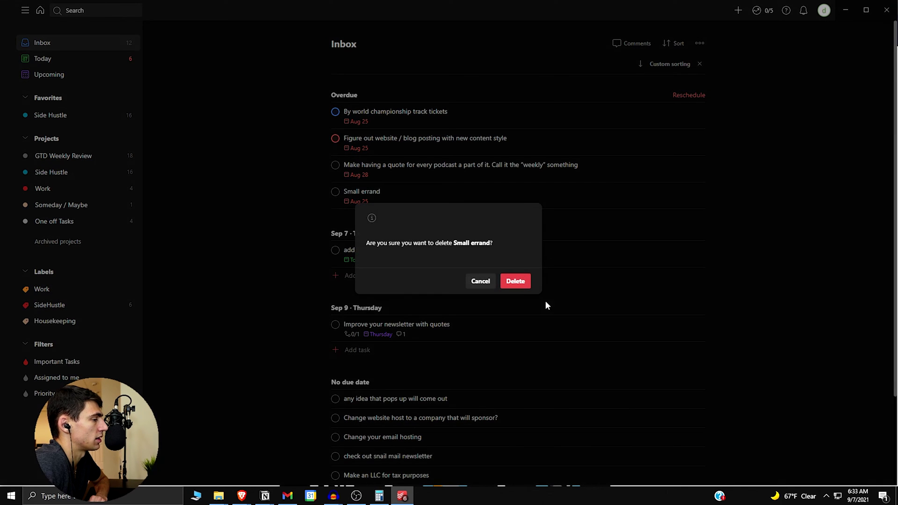
pyautogui.click(515, 281)
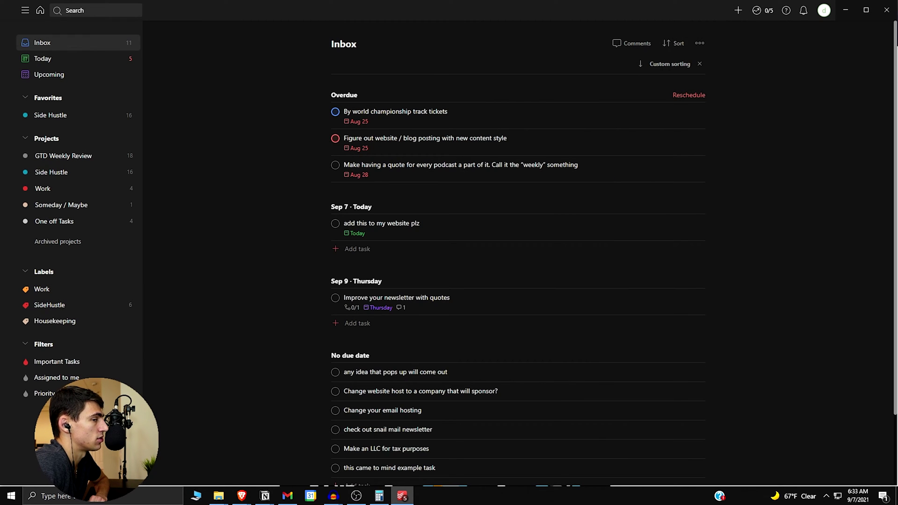
pyautogui.scroll(-1, 723, 314)
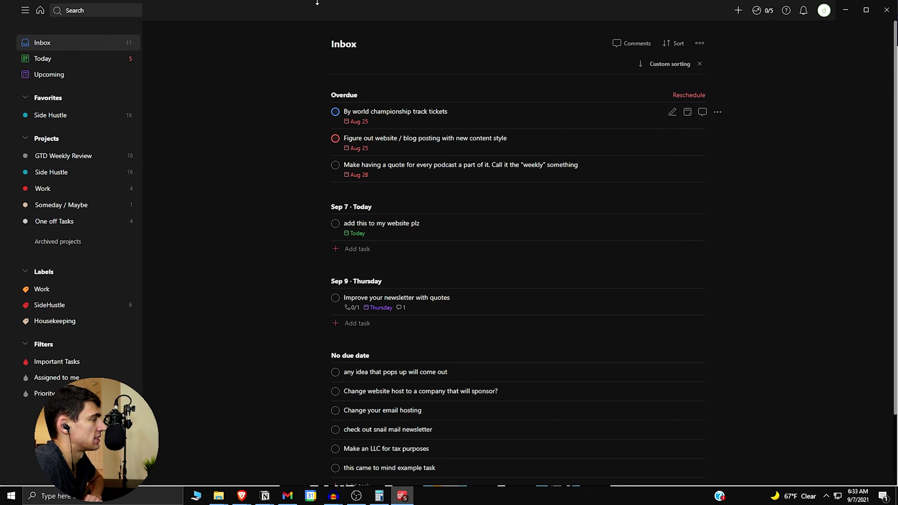
# Move the website posting task to Side Hustle, the add-to-my-website task to Video Ideas, and the tickets task to Someday / Maybe.
pyautogui.rightClick(387, 139)
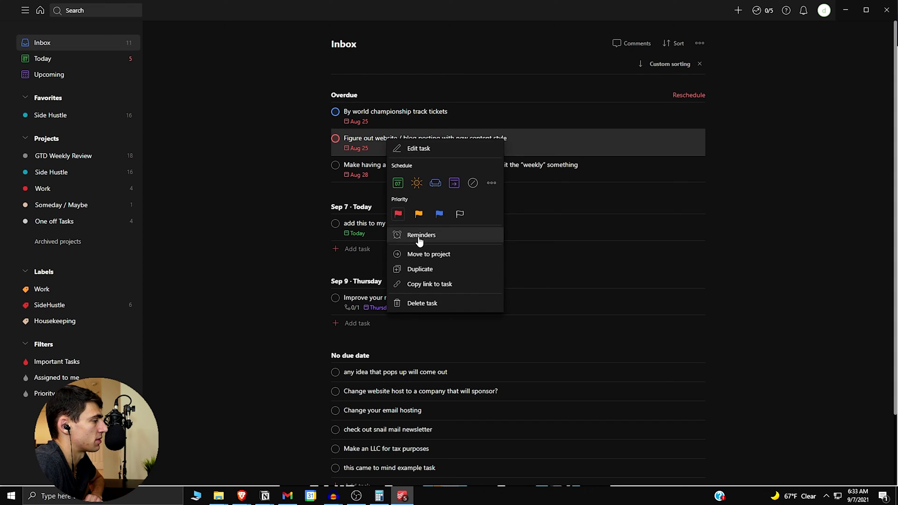
pyautogui.click(433, 255)
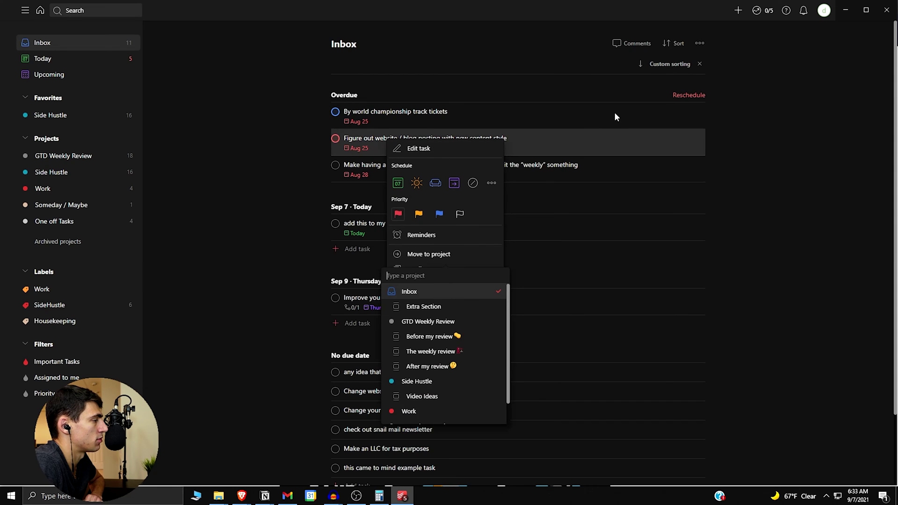
pyautogui.click(429, 395)
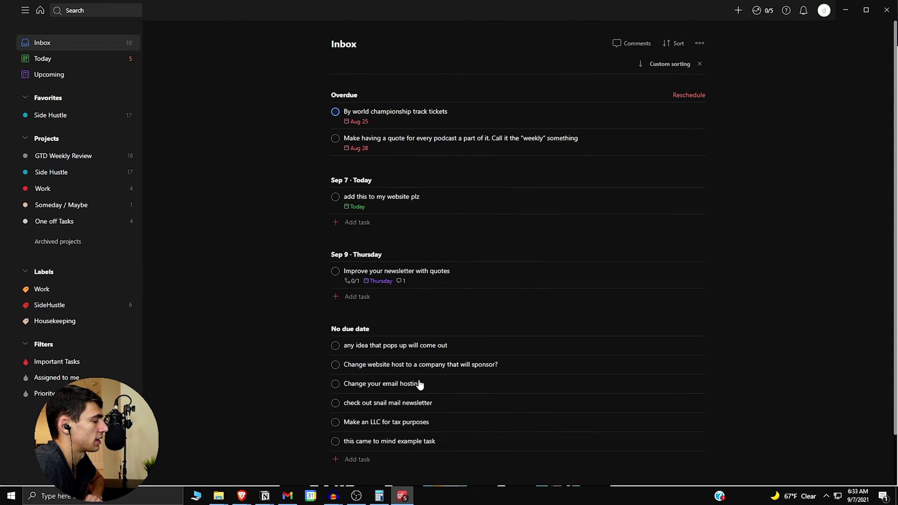
pyautogui.rightClick(422, 203)
pyautogui.click(462, 318)
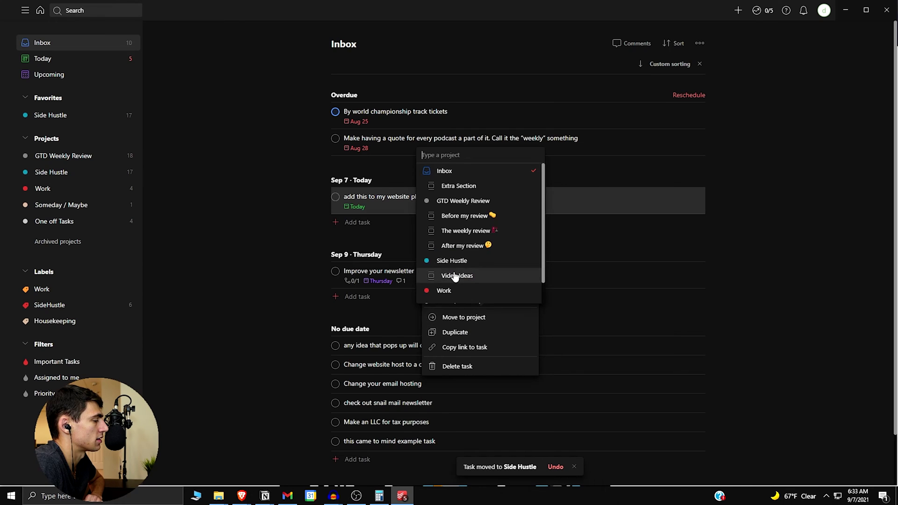
pyautogui.click(467, 275)
pyautogui.rightClick(456, 113)
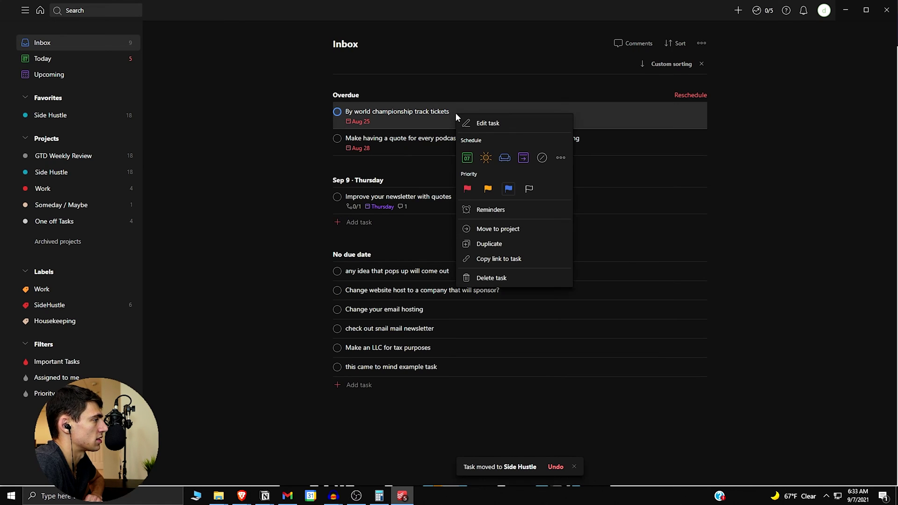
pyautogui.click(487, 228)
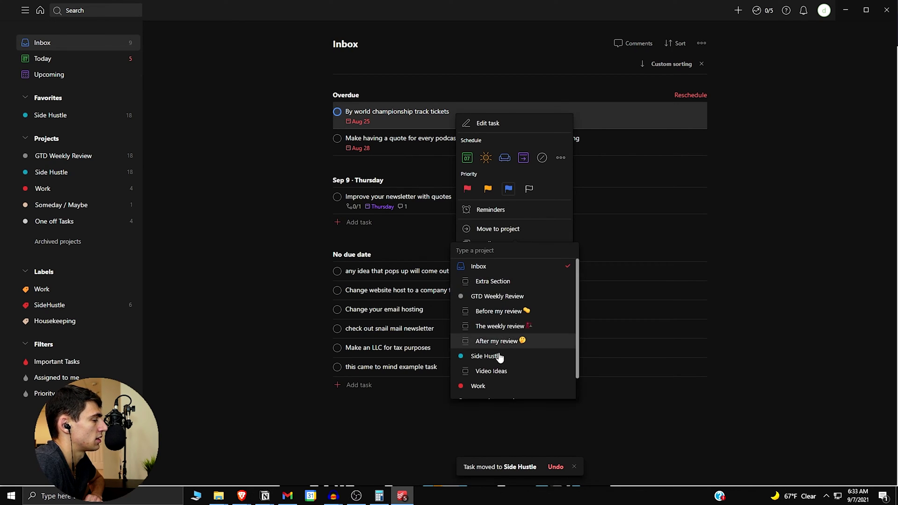
pyautogui.scroll(-1, 498, 351)
pyautogui.click(497, 375)
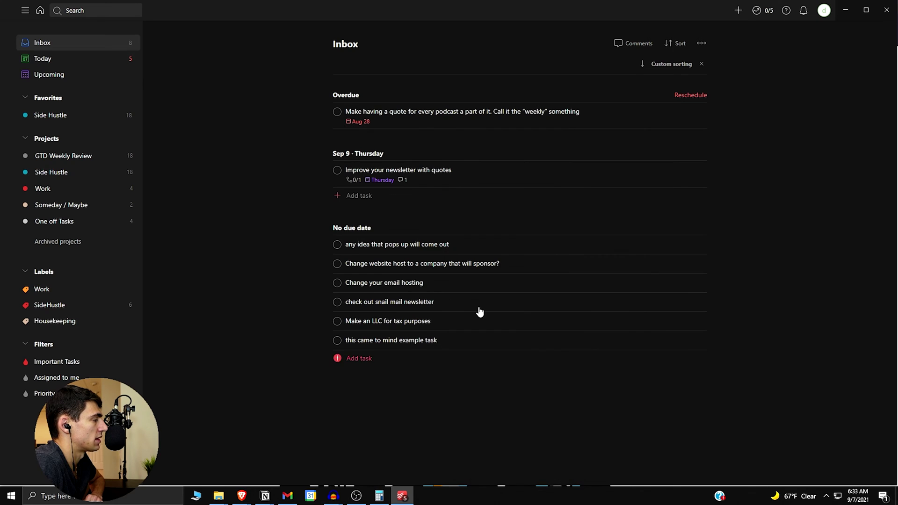
# Move the newsletter and podcast-quote tasks to Side Hustle and the Make an LLC task to Someday / Maybe.
pyautogui.rightClick(440, 182)
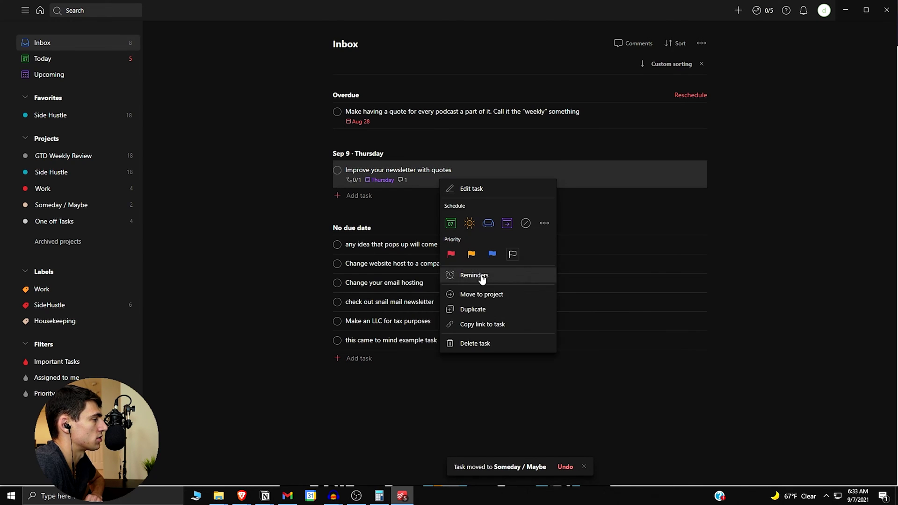
pyautogui.click(487, 294)
pyautogui.click(470, 421)
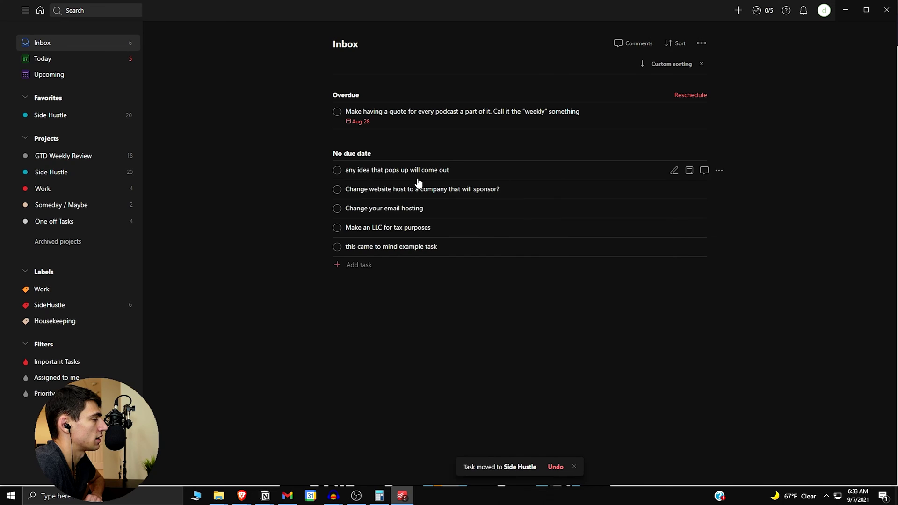
pyautogui.rightClick(407, 120)
pyautogui.click(471, 232)
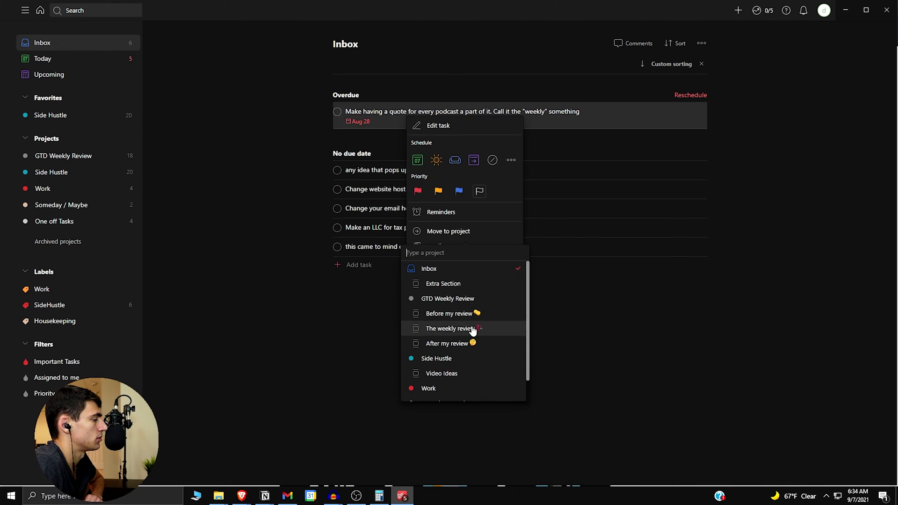
pyautogui.click(459, 364)
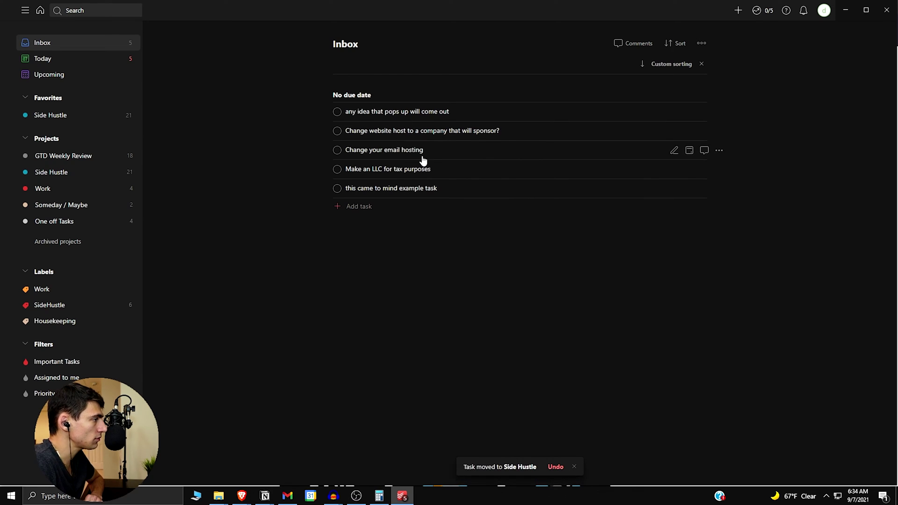
pyautogui.rightClick(420, 116)
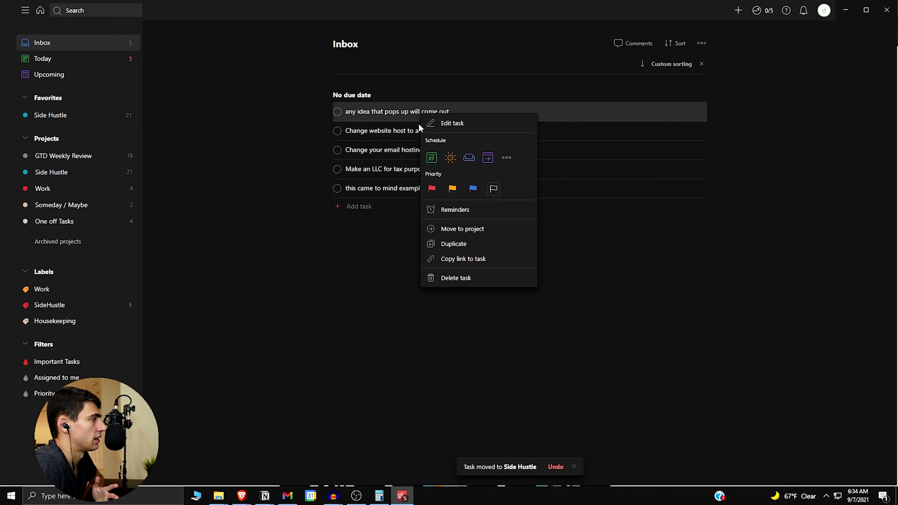
pyautogui.press('Escape')
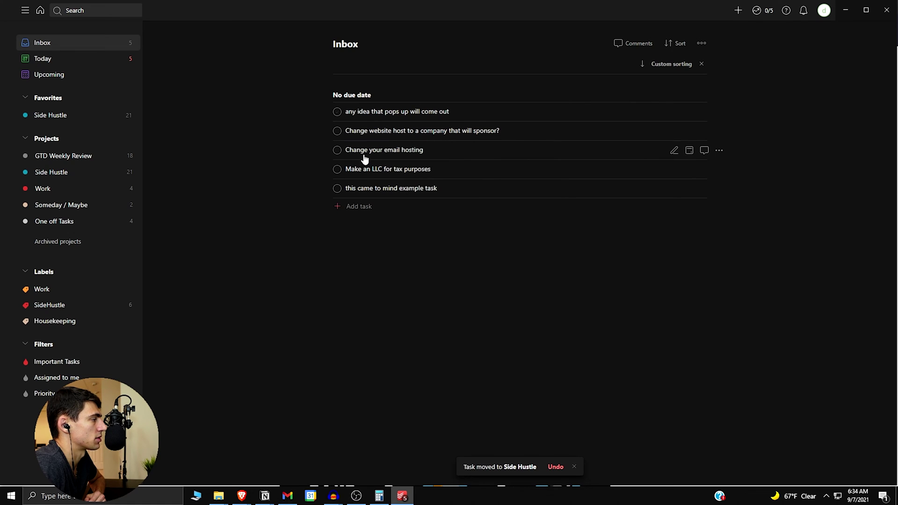
pyautogui.rightClick(372, 166)
pyautogui.click(401, 276)
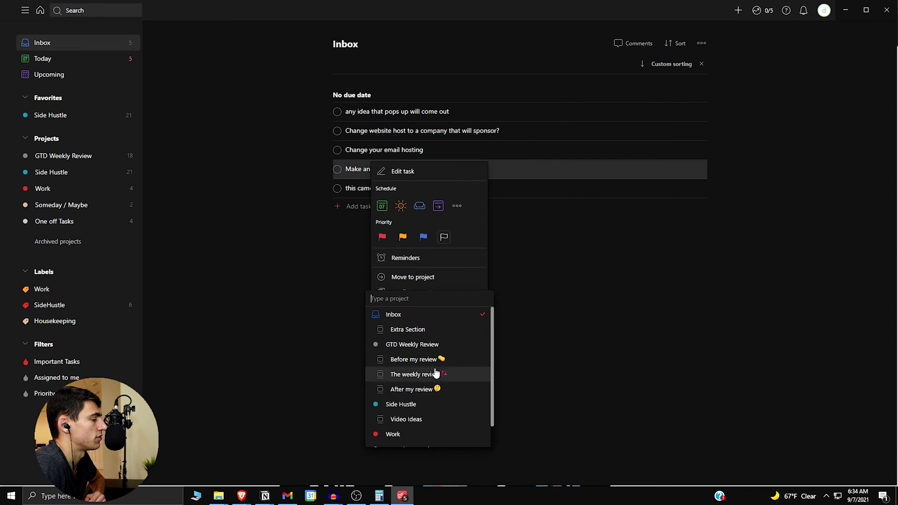
pyautogui.scroll(-1, 426, 403)
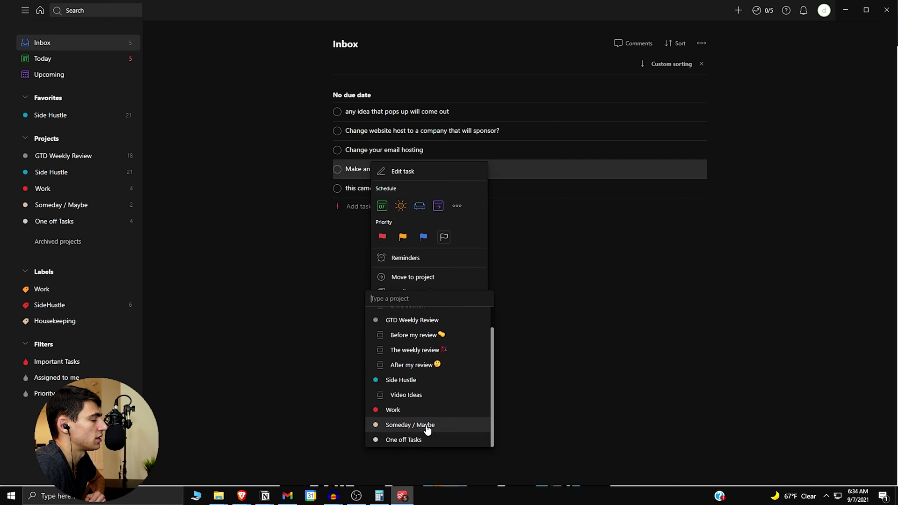
pyautogui.click(424, 426)
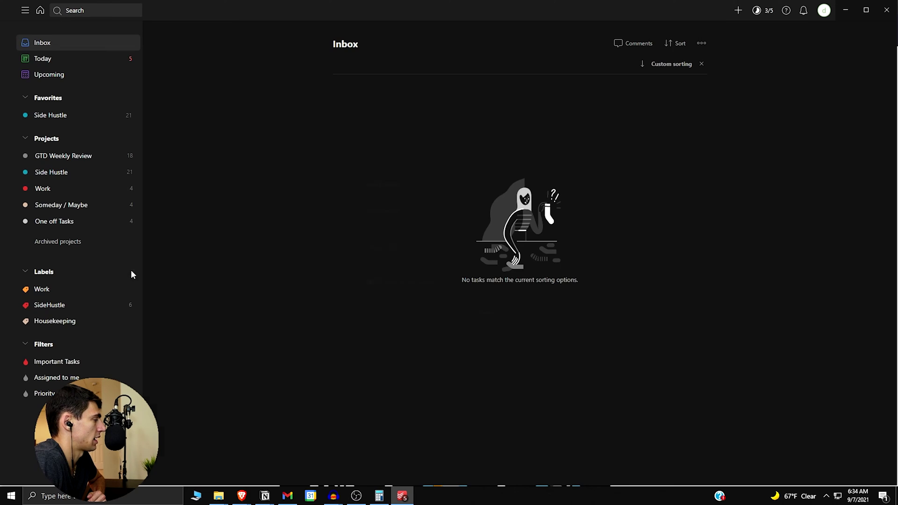
pyautogui.click(131, 274)
# Create the YouTube and Website labels, then open the Side Hustle project.
pyautogui.write('You')
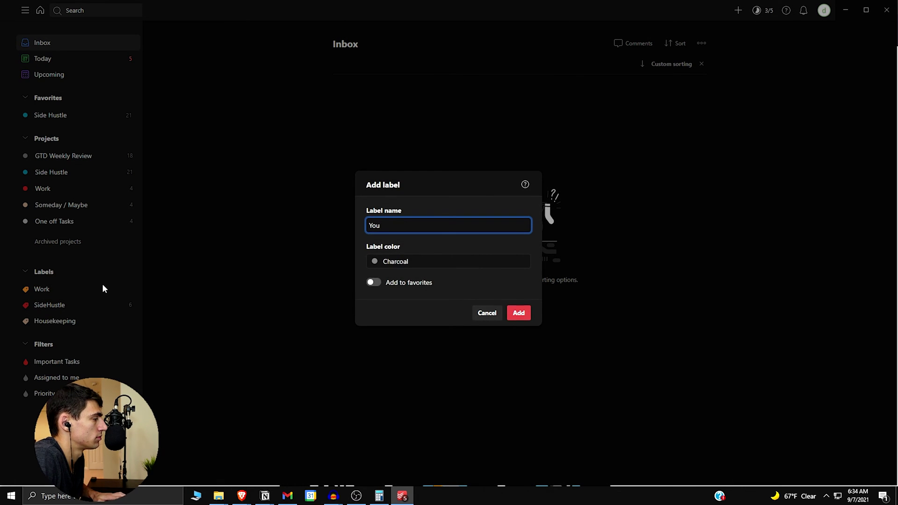
pyautogui.write('Tube')
pyautogui.press('Return')
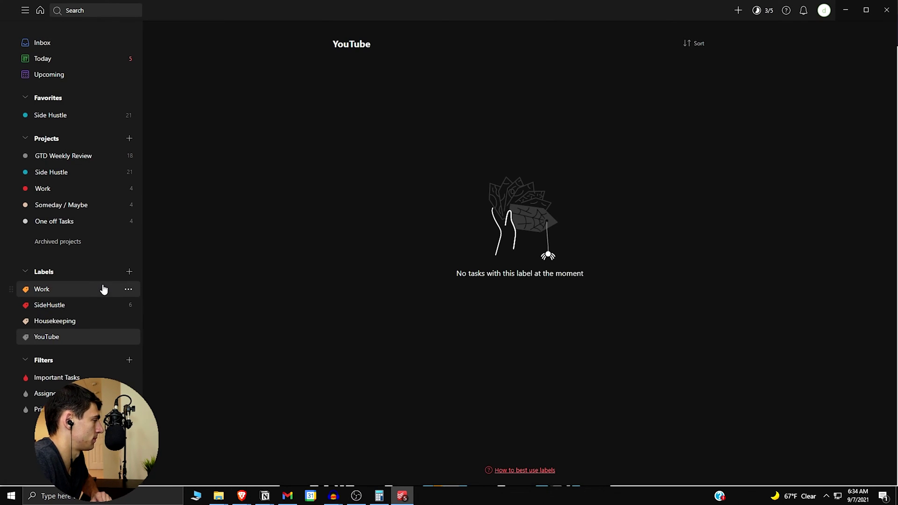
pyautogui.click(133, 272)
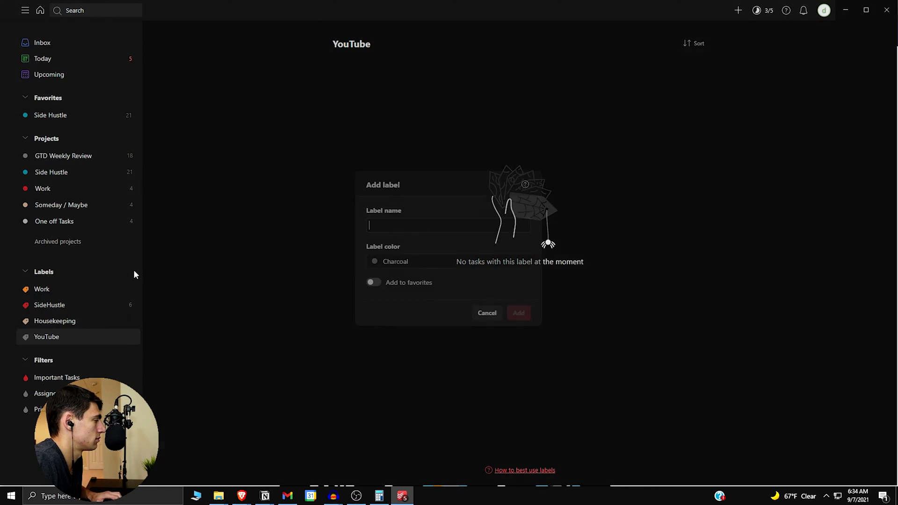
pyautogui.write('Webite')
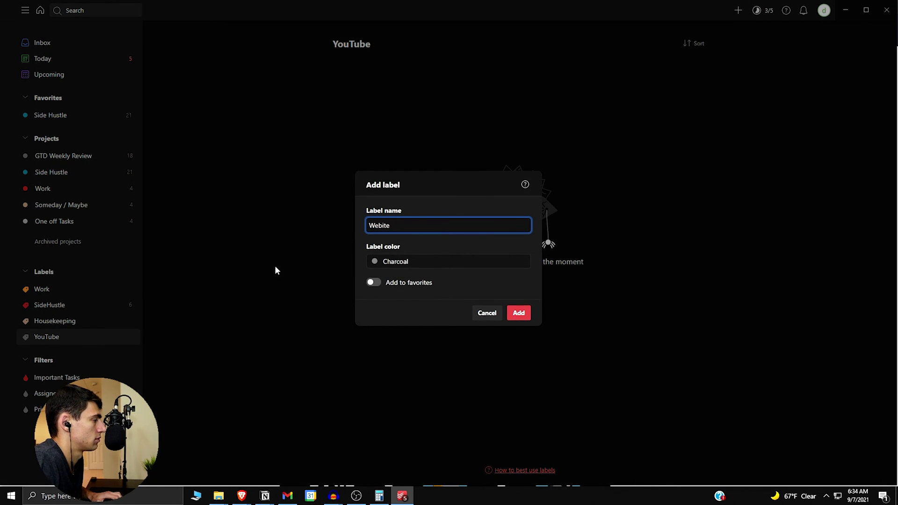
pyautogui.press('BackSpace')
pyautogui.press('BackSpace')
pyautogui.press('BackSpace')
pyautogui.write('site')
pyautogui.press('Return')
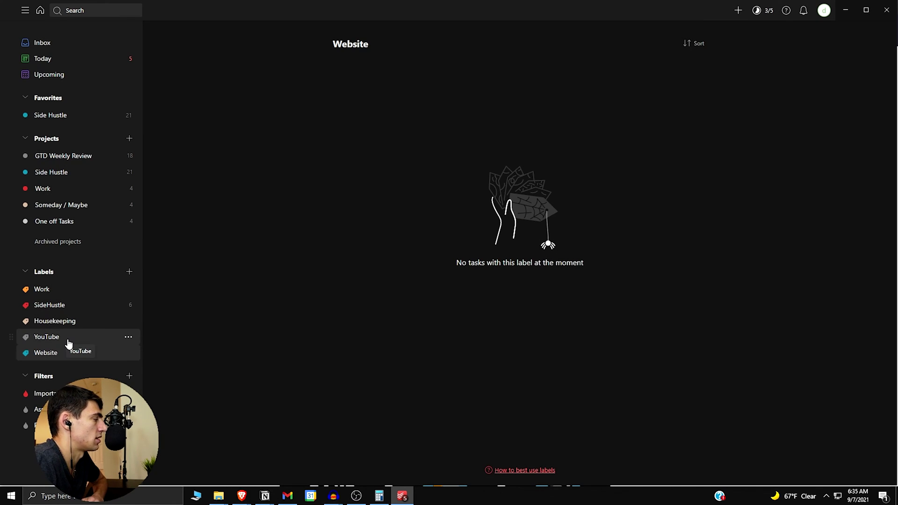
pyautogui.click(80, 172)
pyautogui.rightClick(447, 192)
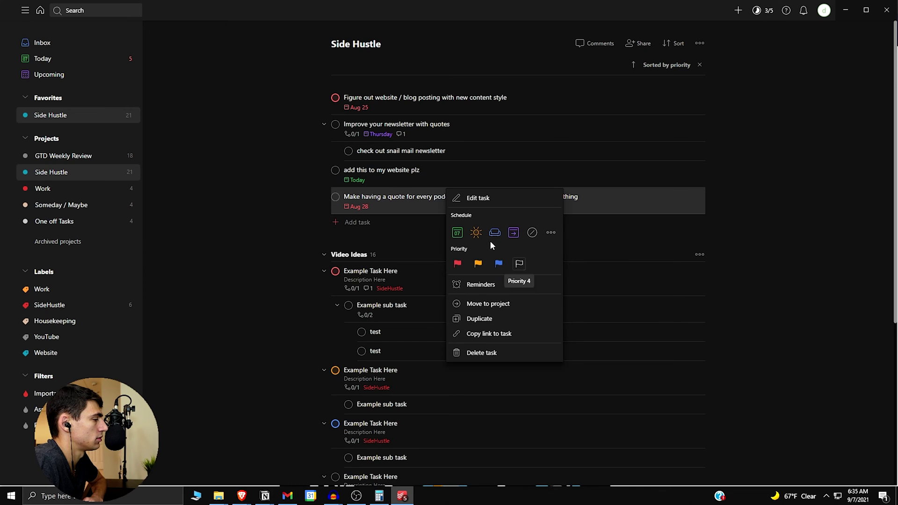
# Tag the podcast-quote and newsletter tasks with the Website label.
pyautogui.click(478, 198)
pyautogui.click(430, 125)
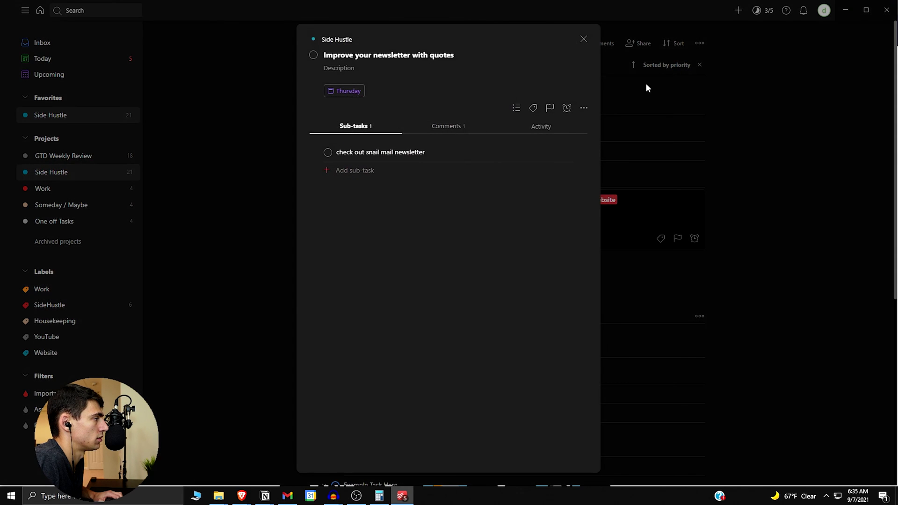
pyautogui.click(655, 102)
pyautogui.click(352, 262)
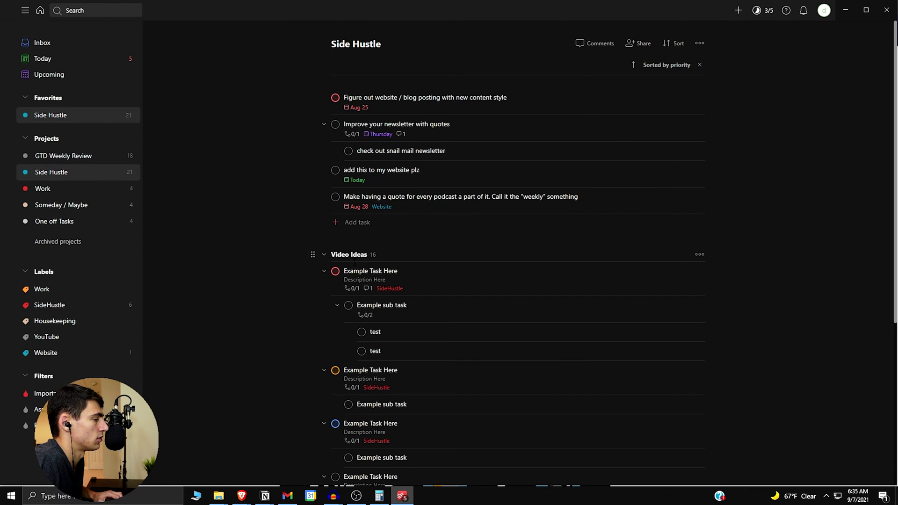
pyautogui.rightClick(424, 123)
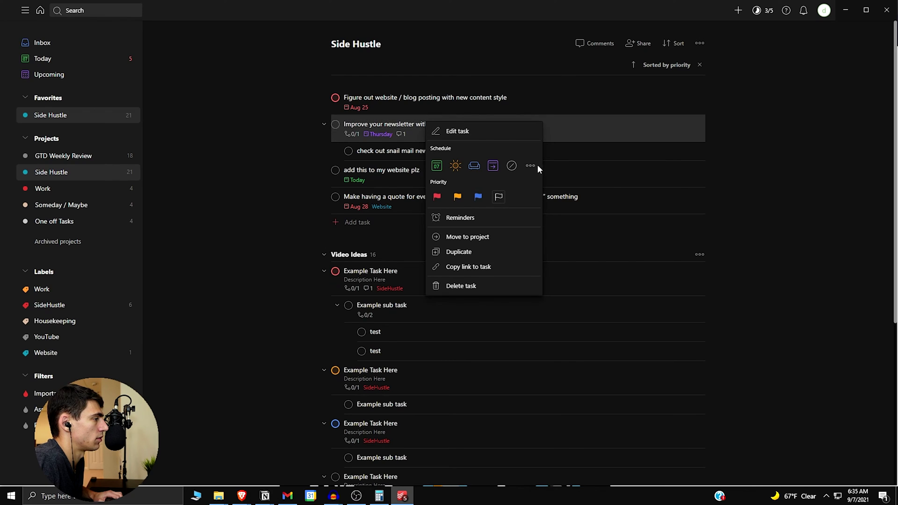
pyautogui.click(441, 124)
pyautogui.click(390, 124)
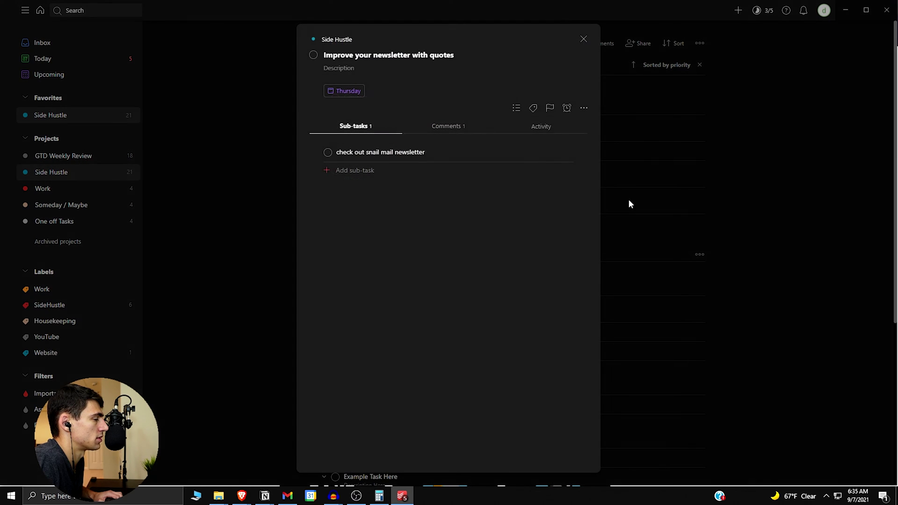
pyautogui.click(536, 108)
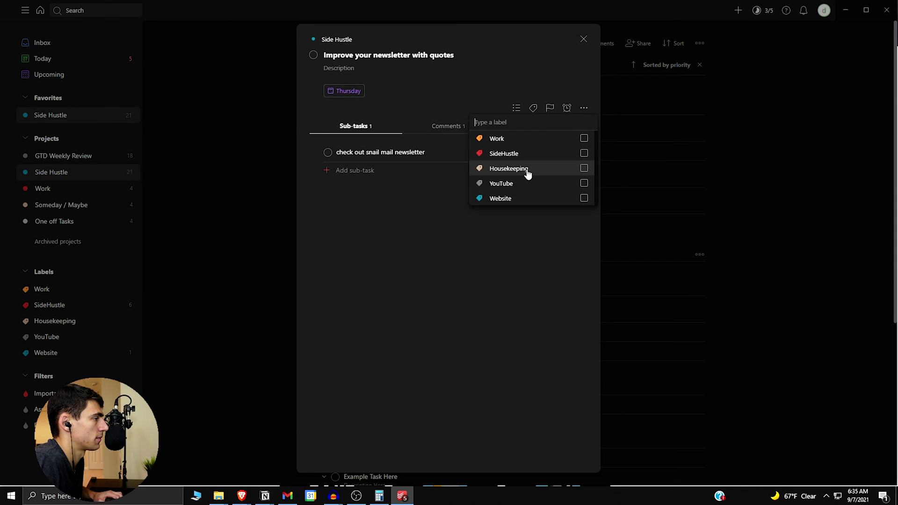
pyautogui.click(519, 198)
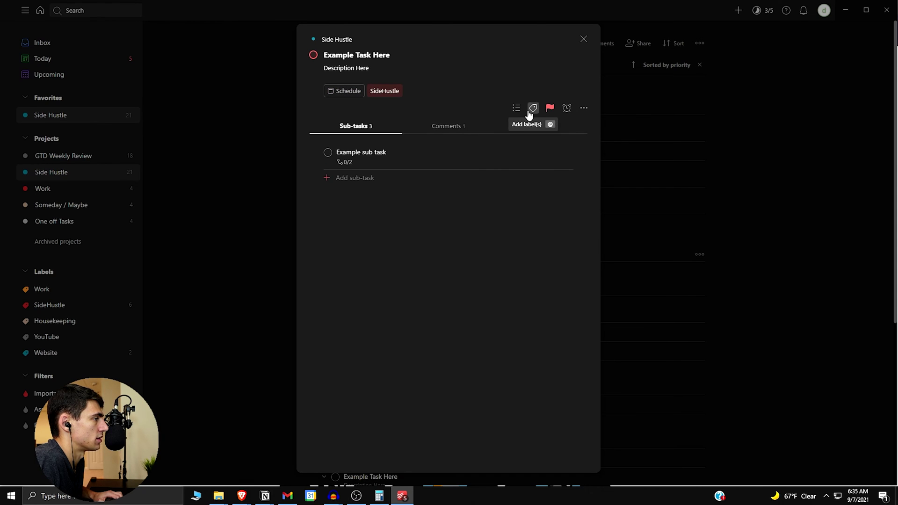
# Tag 'Example Task Here' with the YouTube label, then open the Work project.
pyautogui.click(530, 111)
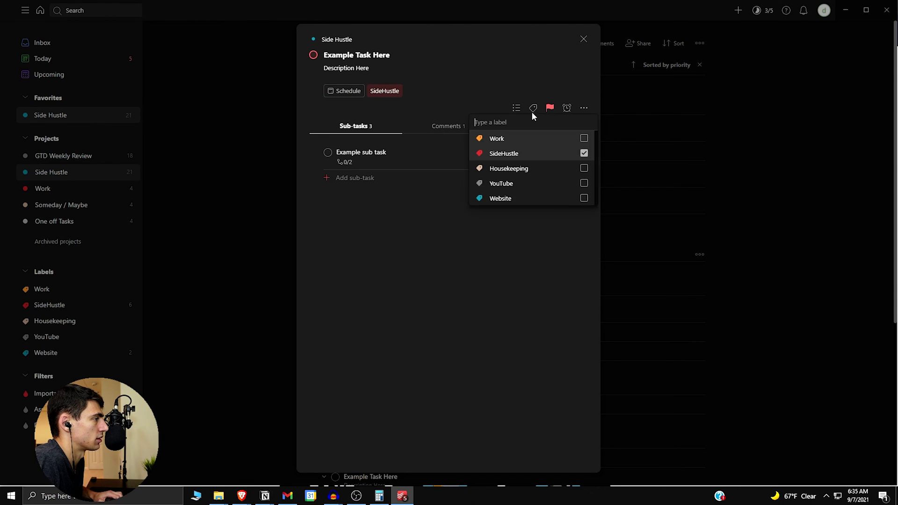
pyautogui.click(520, 184)
pyautogui.click(668, 228)
pyautogui.click(655, 290)
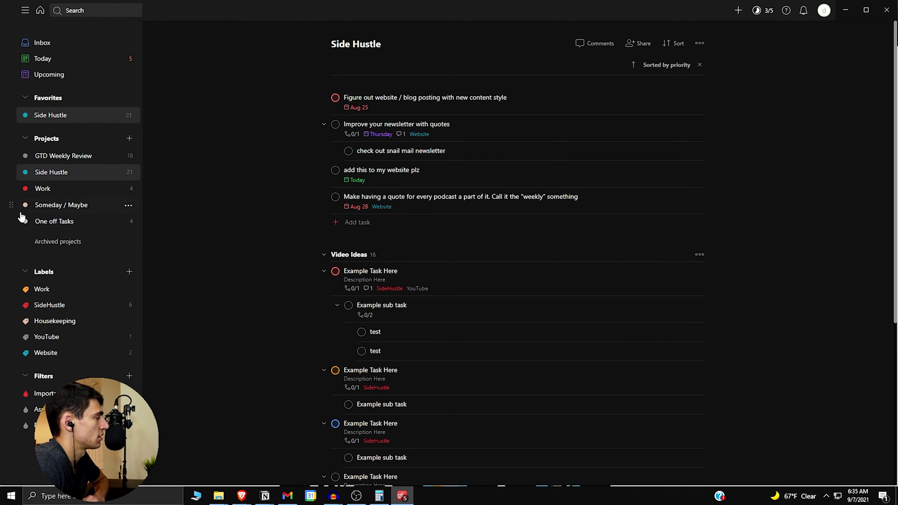
pyautogui.click(66, 189)
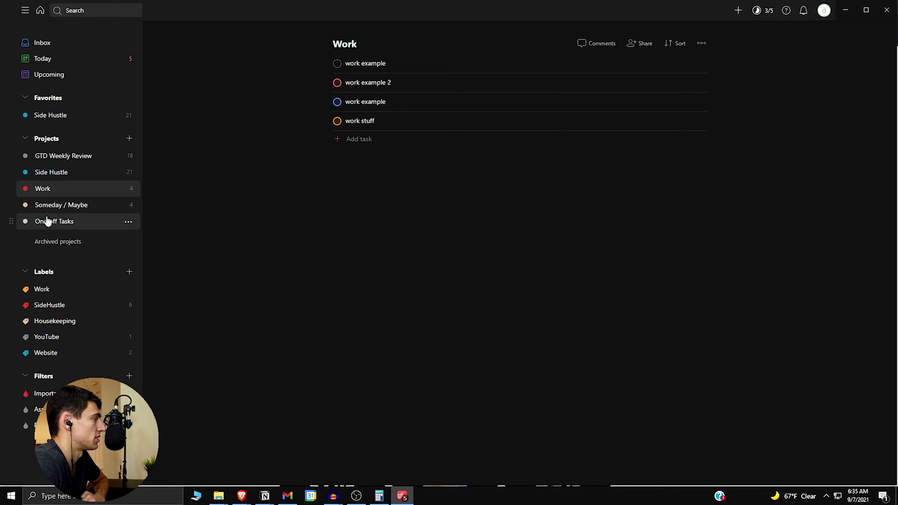
# Drag Someday / Maybe toward Work, try a '#' task entry, then open GTD Weekly Review.
pyautogui.moveTo(12, 205)
pyautogui.mouseDown()
pyautogui.moveTo(43, 205)
pyautogui.moveTo(10, 206)
pyautogui.mouseUp()
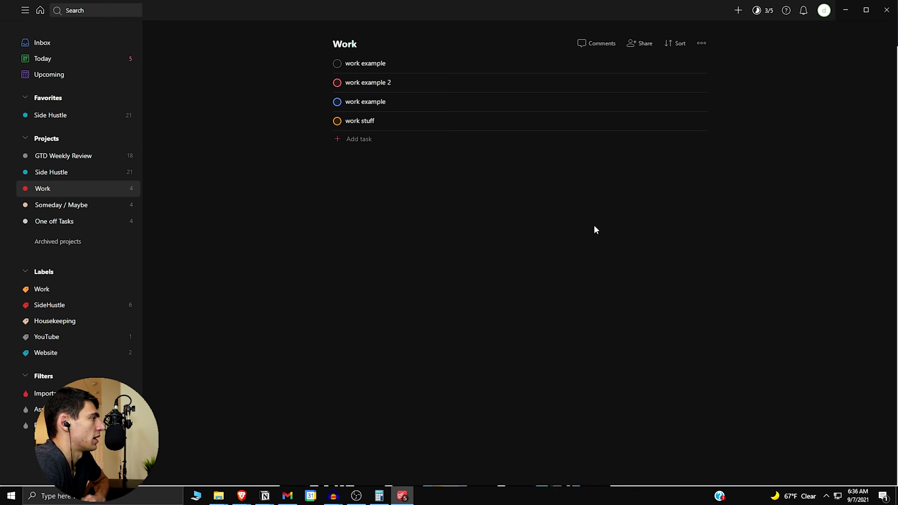
pyautogui.click(397, 143)
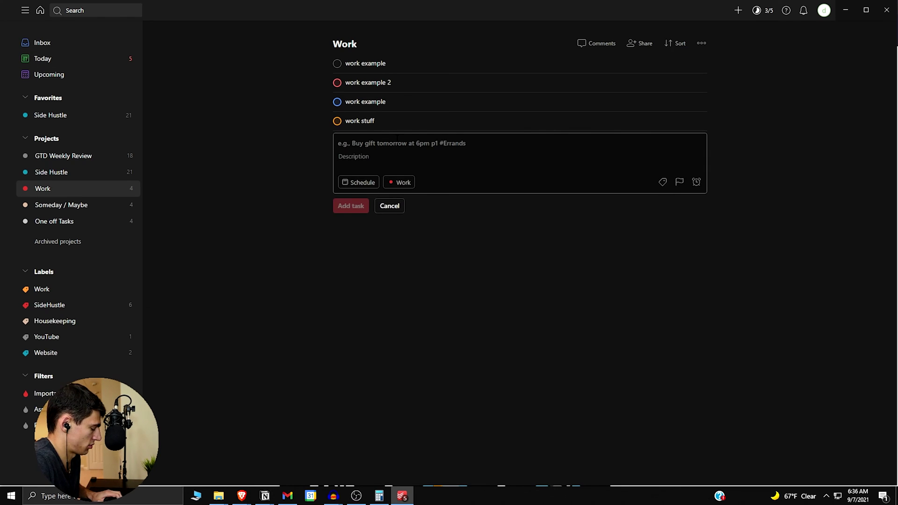
pyautogui.write('#')
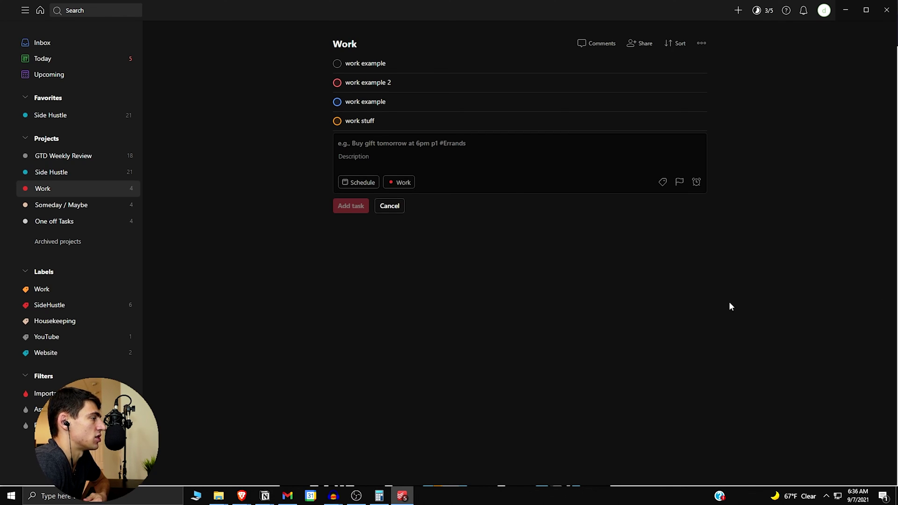
pyautogui.click(62, 162)
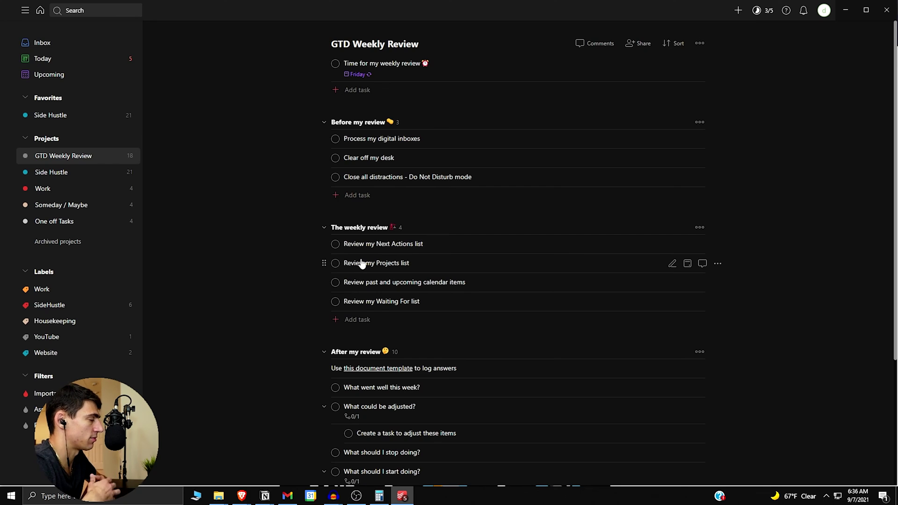
pyautogui.press('g')
pyautogui.press('t')
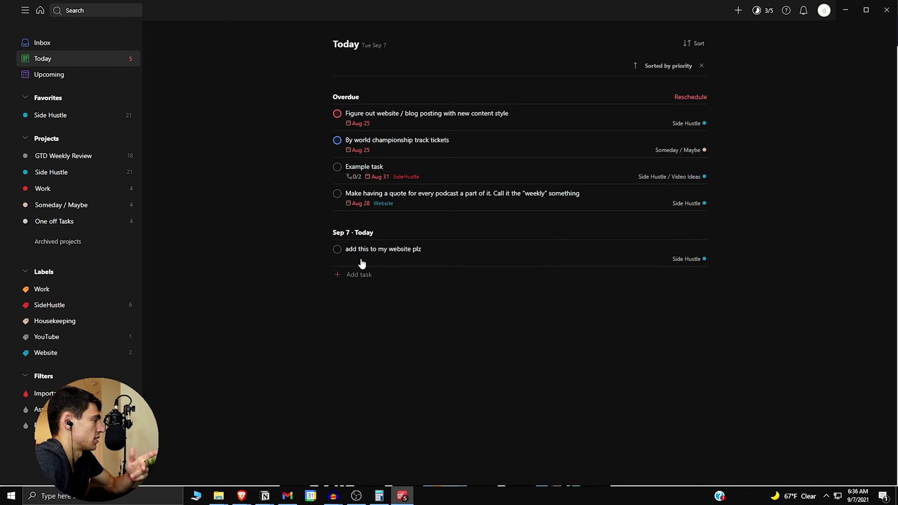
pyautogui.click(79, 157)
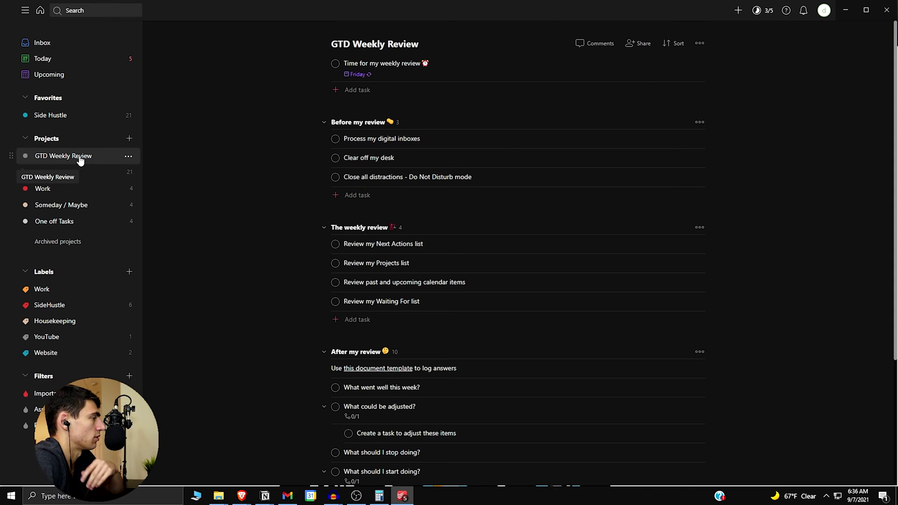
pyautogui.moveTo(591, 218)
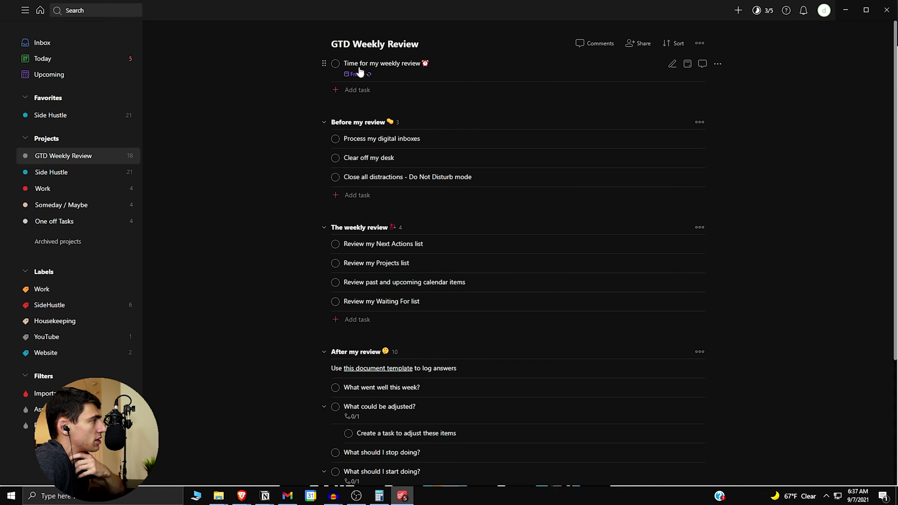
pyautogui.moveTo(359, 79)
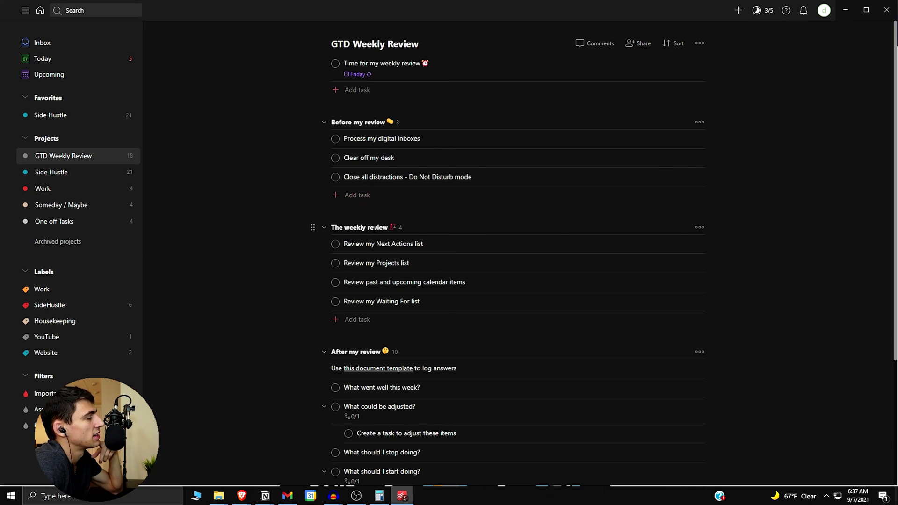
pyautogui.scroll(-1, 365, 201)
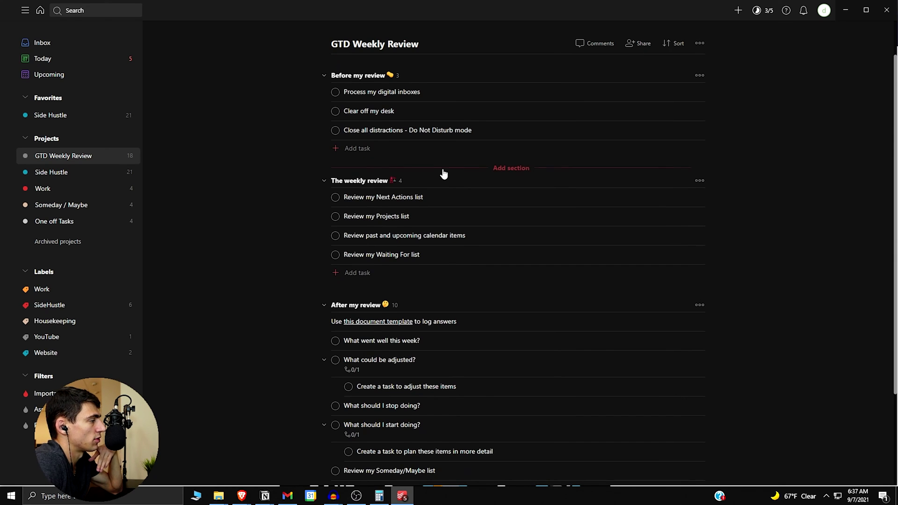
# Scroll through the GTD Weekly Review project down to the After my review section.
pyautogui.scroll(-1, 514, 169)
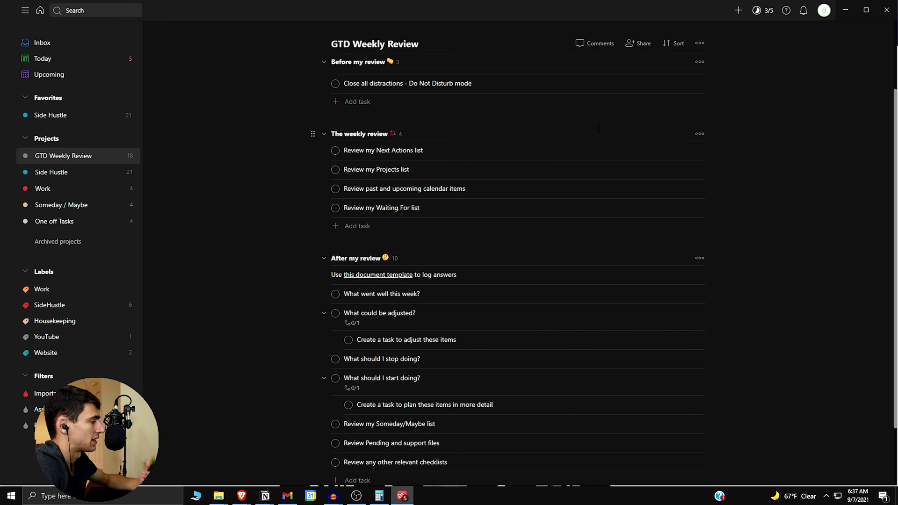
pyautogui.scroll(-1, 595, 145)
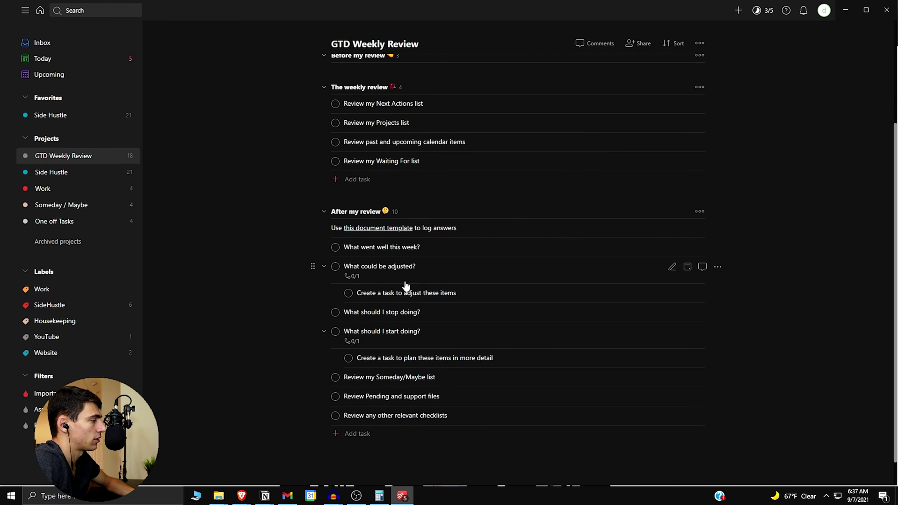
pyautogui.scroll(-1, 463, 295)
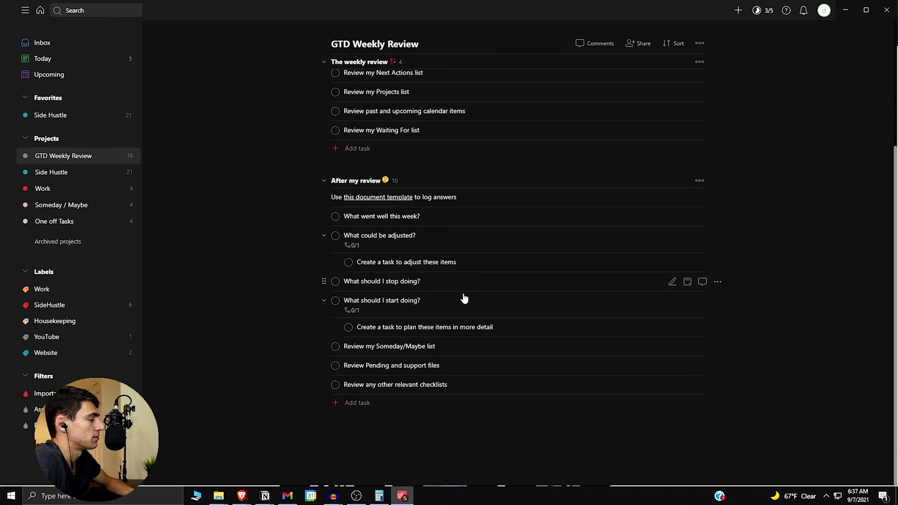